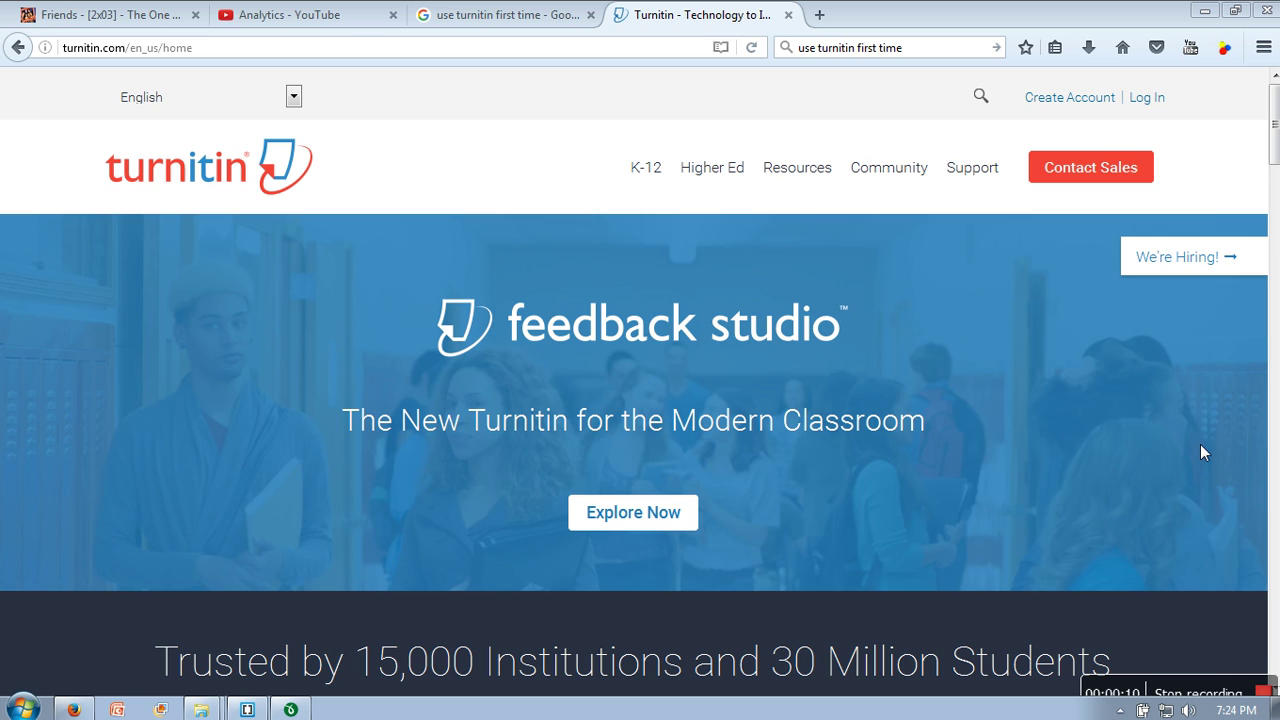
# Step: Sign in to the Turnitin instructor account with the saved credentials
pyautogui.click(1148, 98)
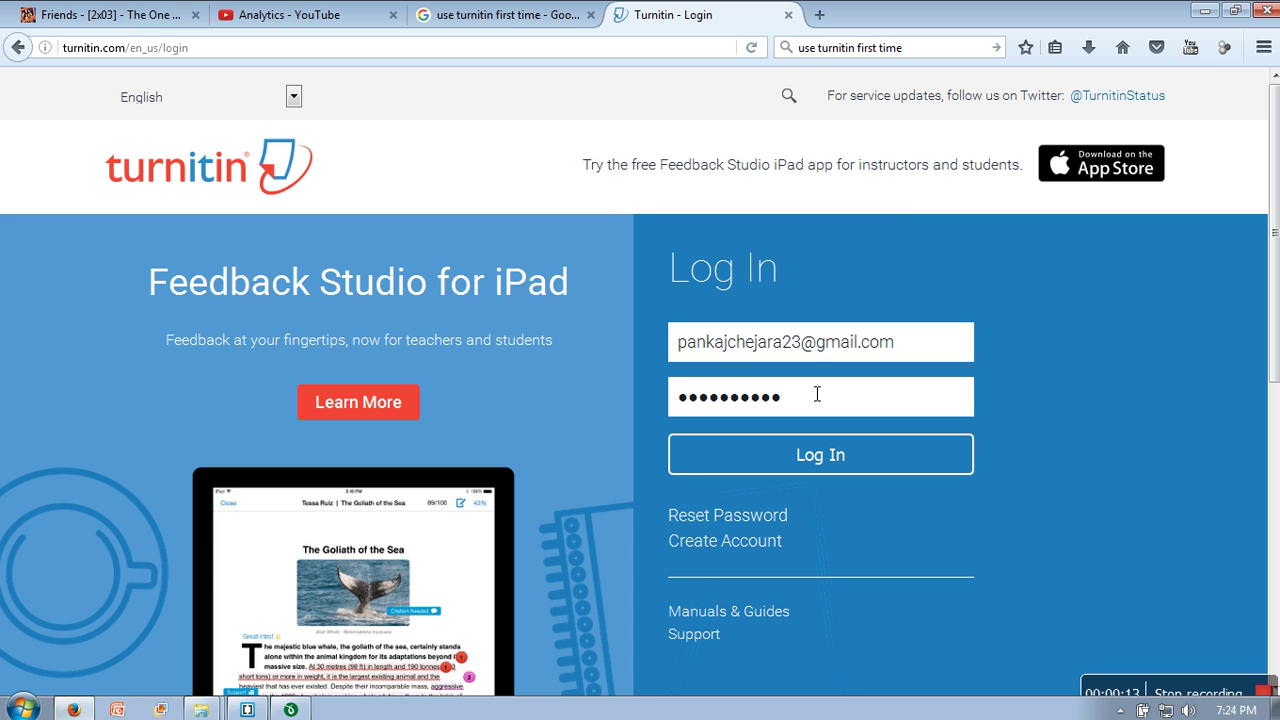
pyautogui.click(795, 450)
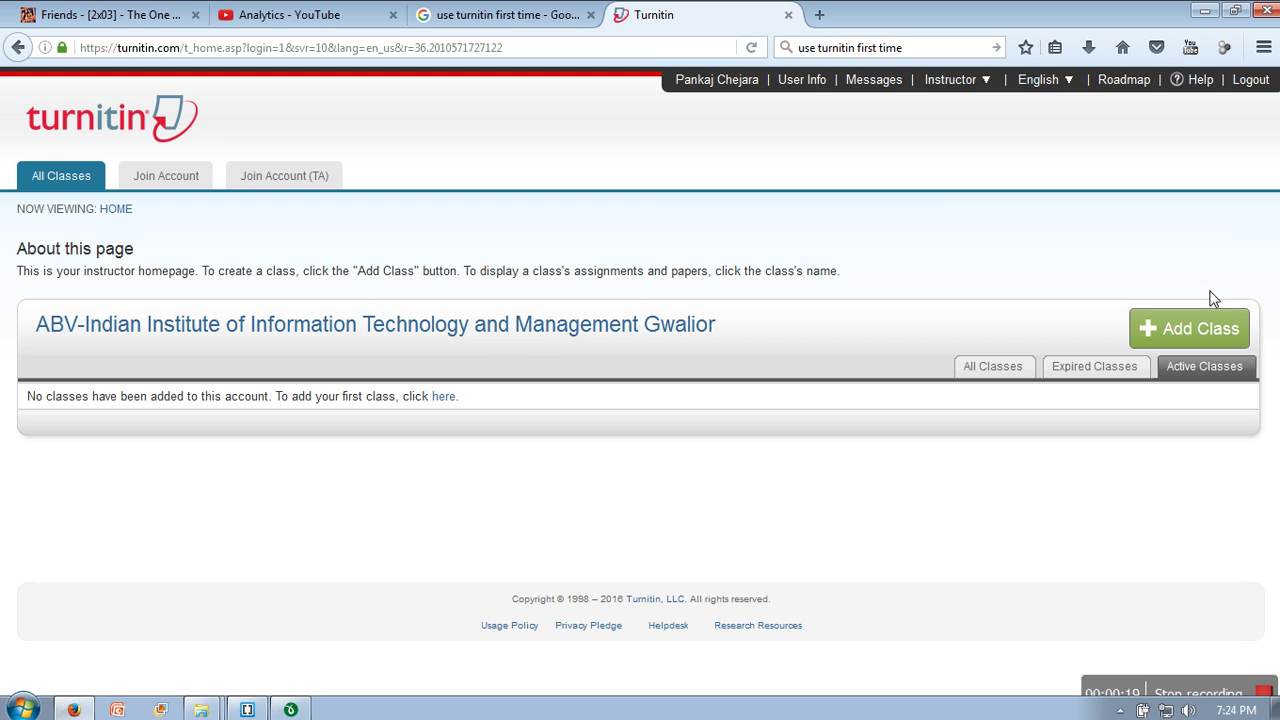
pyautogui.click(1215, 330)
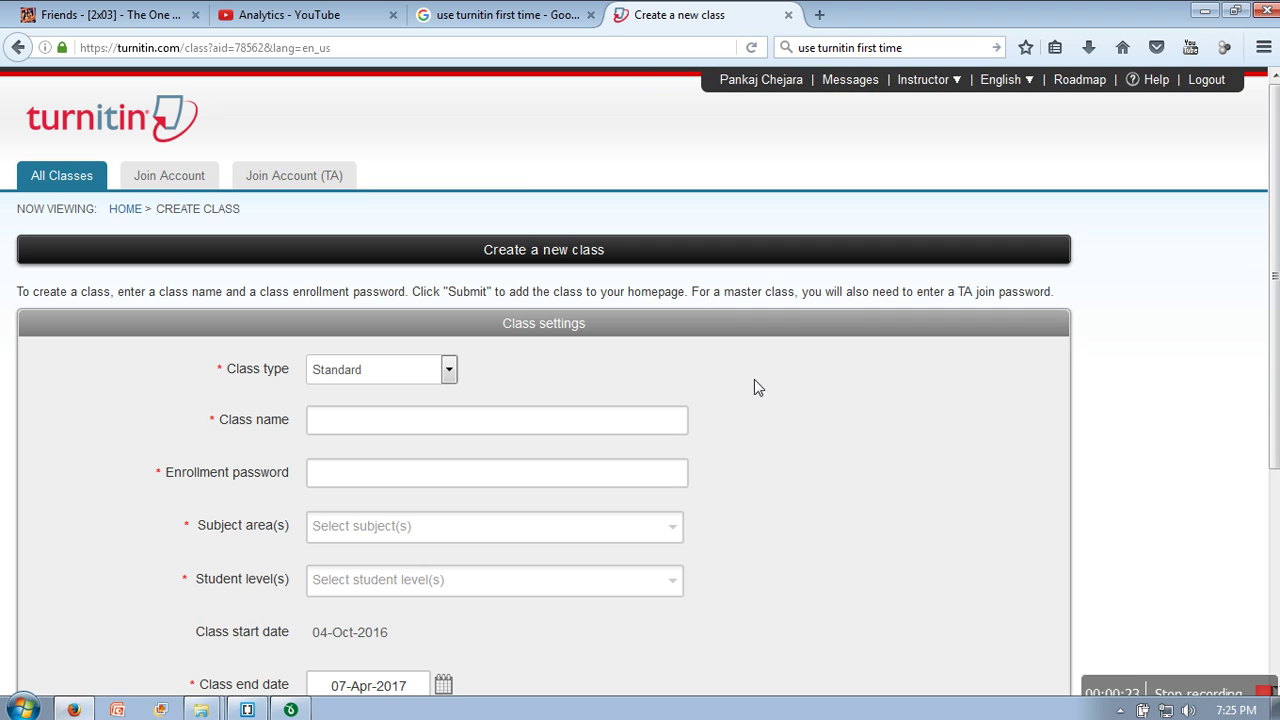
pyautogui.scroll(-3, 556, 440)
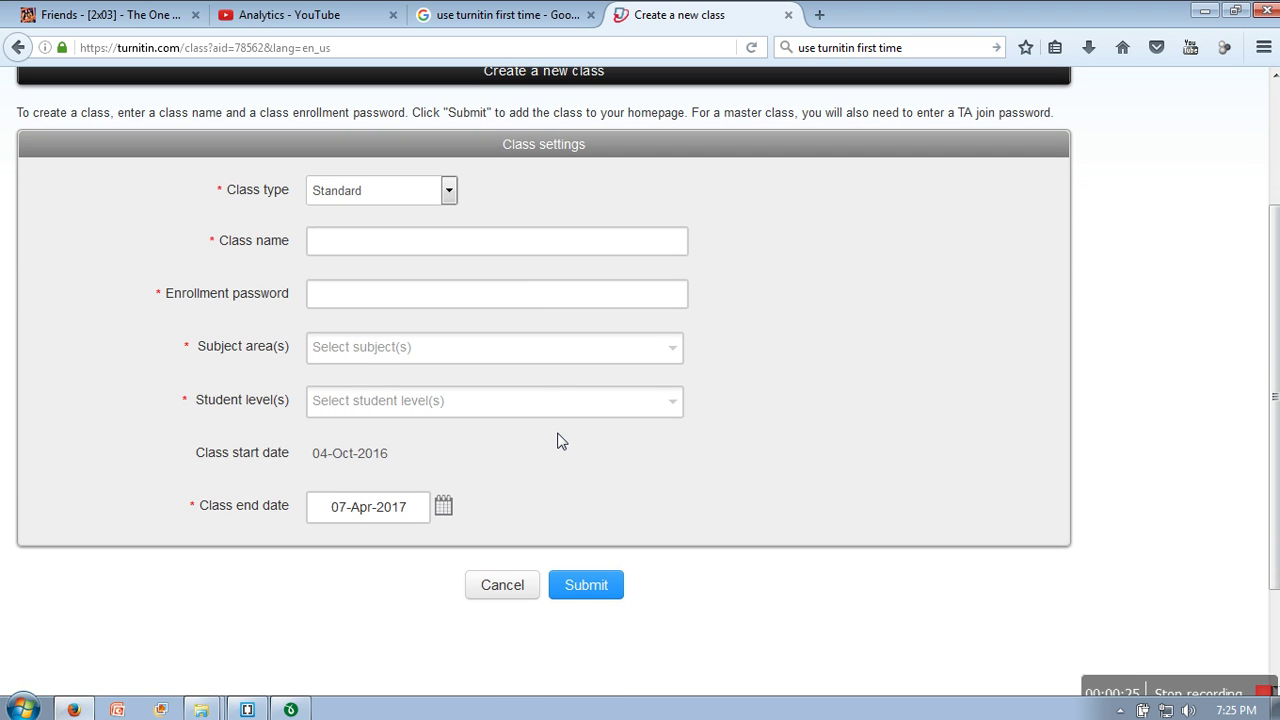
pyautogui.scroll(1, 558, 440)
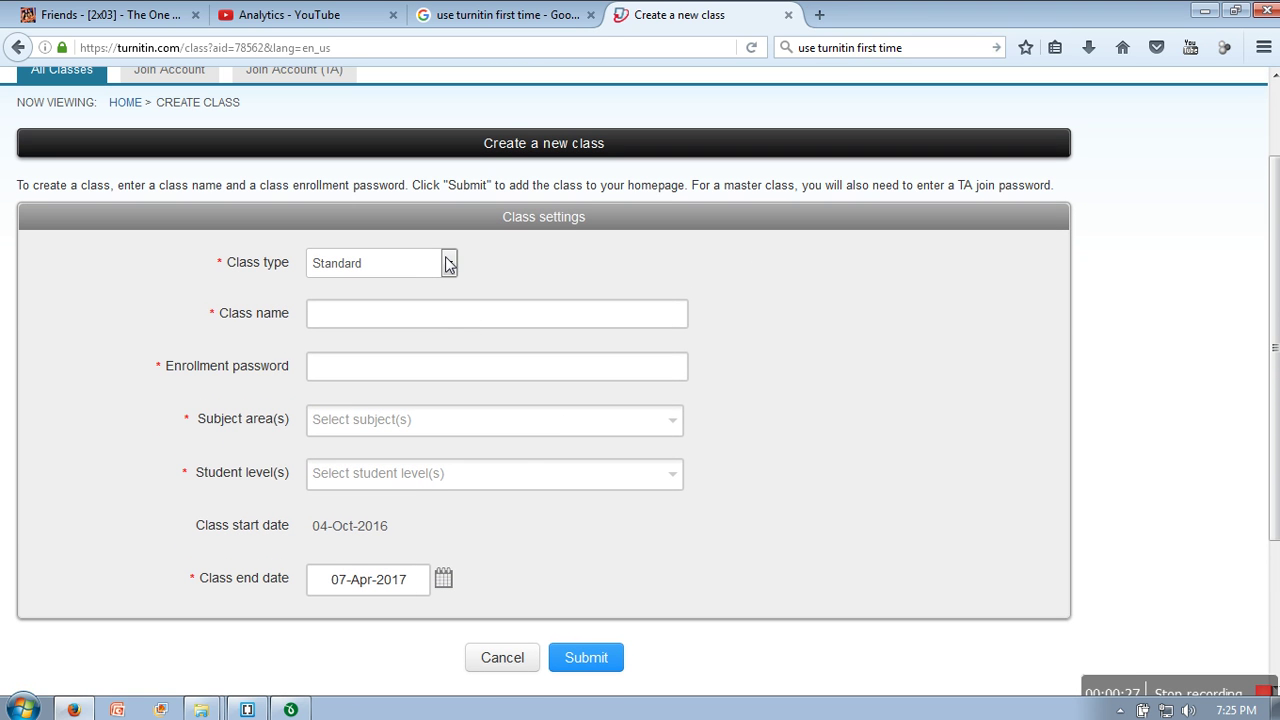
pyautogui.click(450, 323)
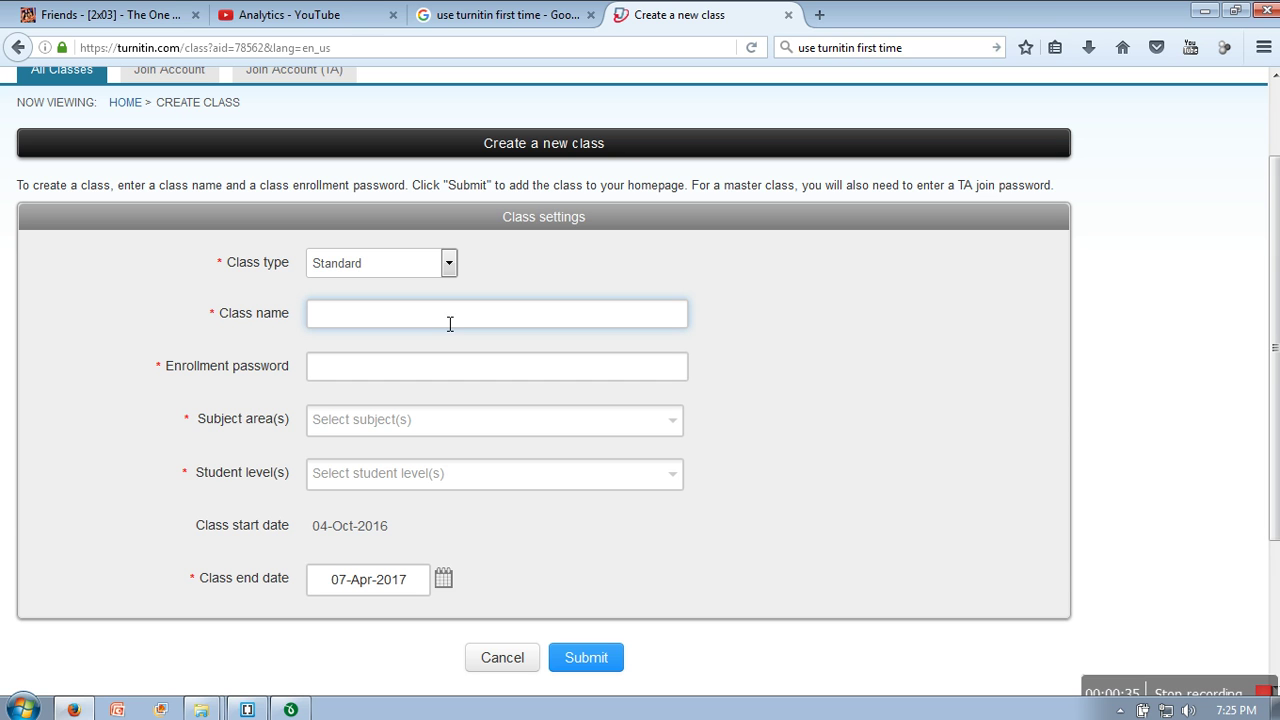
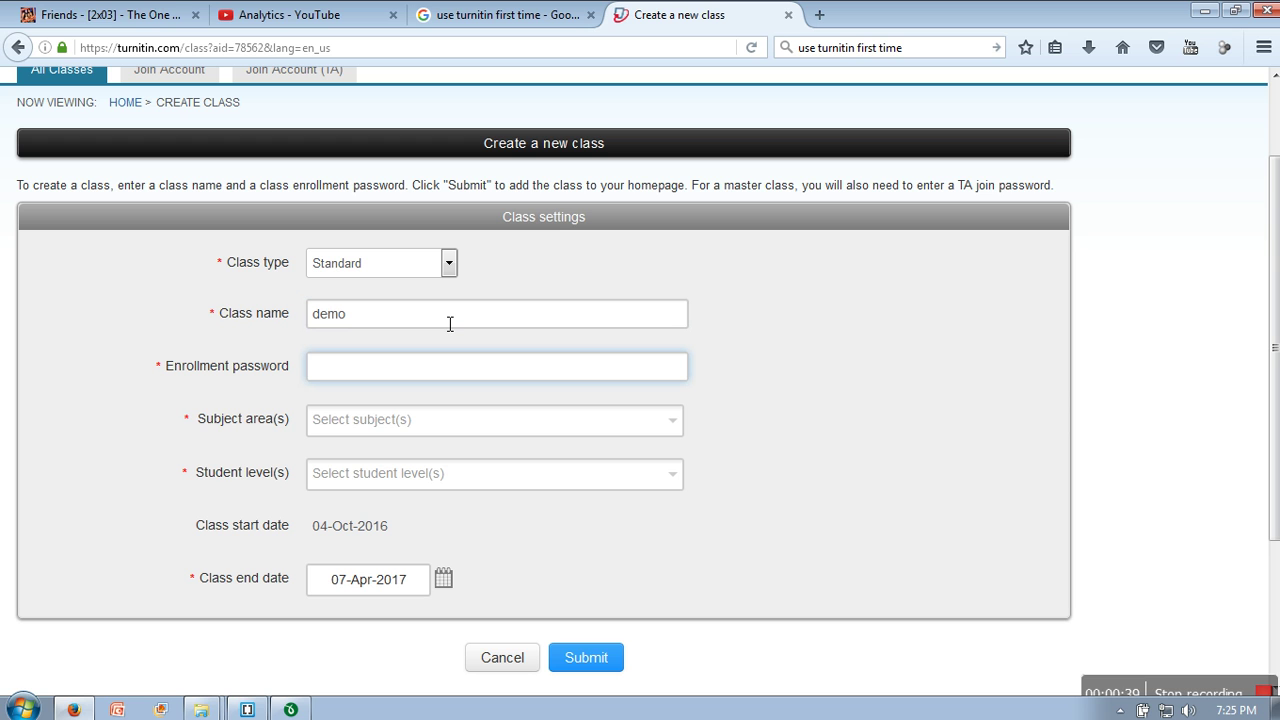
pyautogui.press('Tab')
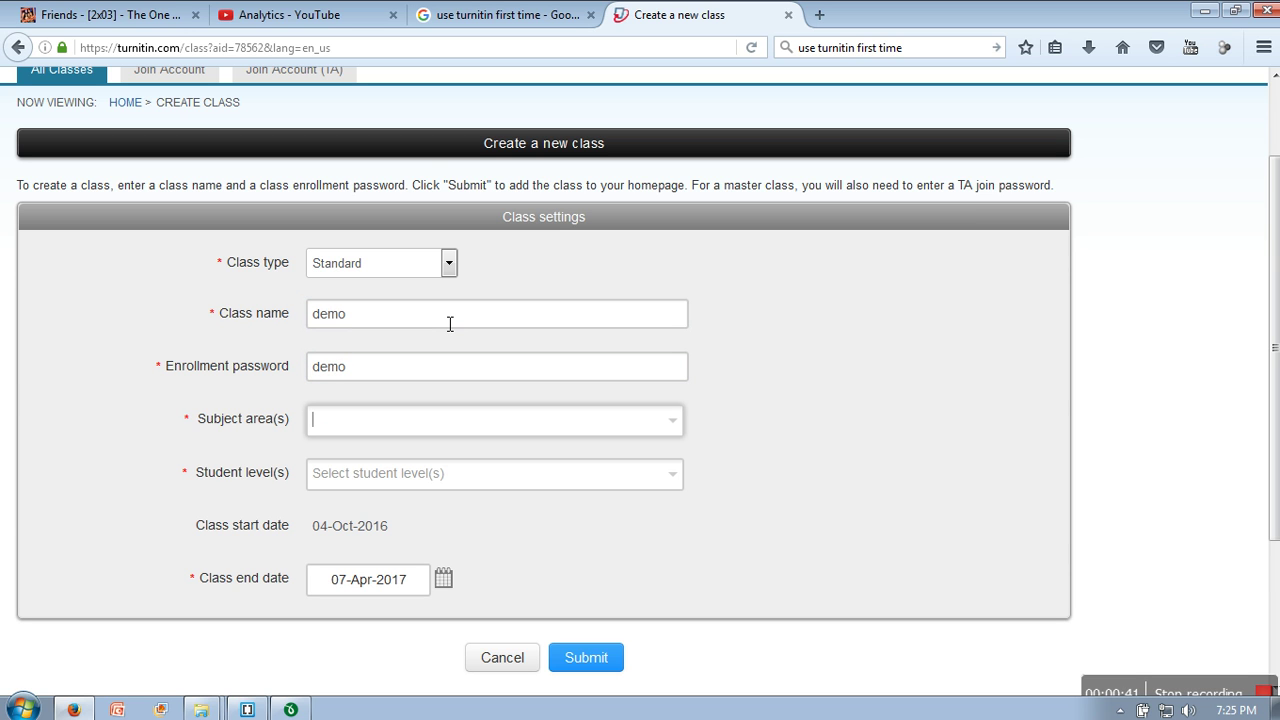
# Step: Set the class subject to Computer Science/Programming and student level to Graduate
pyautogui.write('compute')
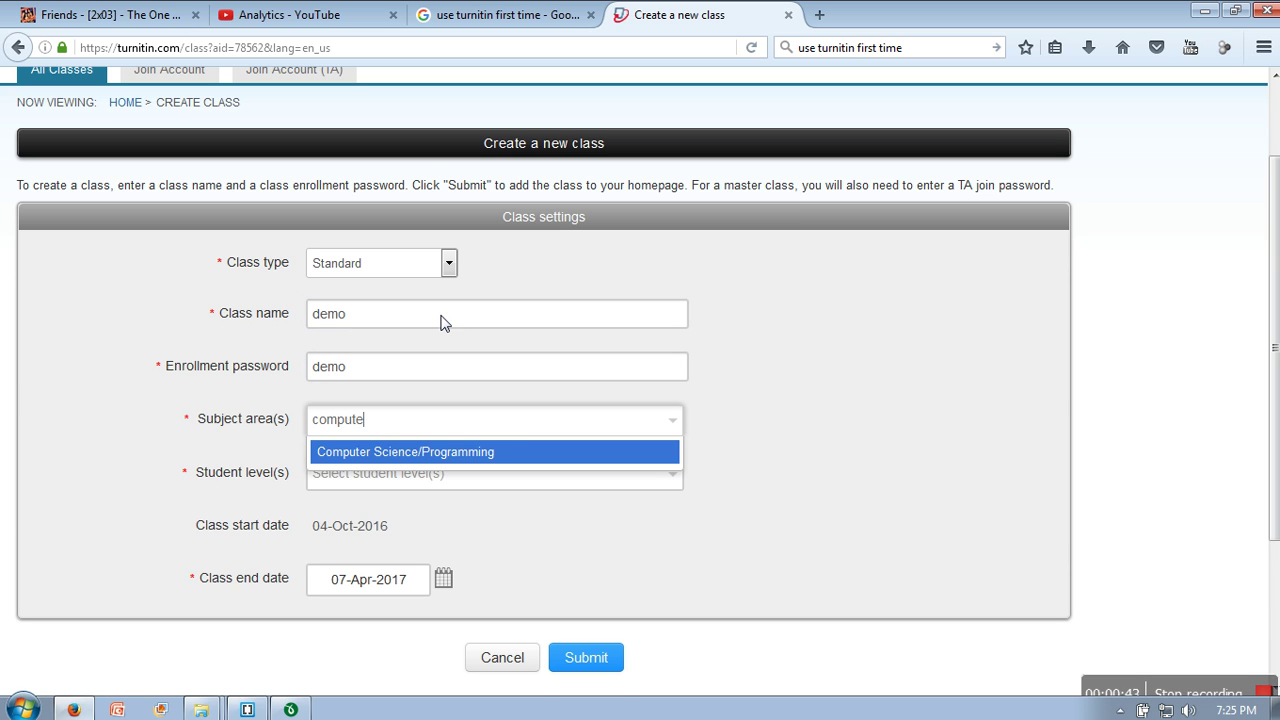
pyautogui.press('Tab')
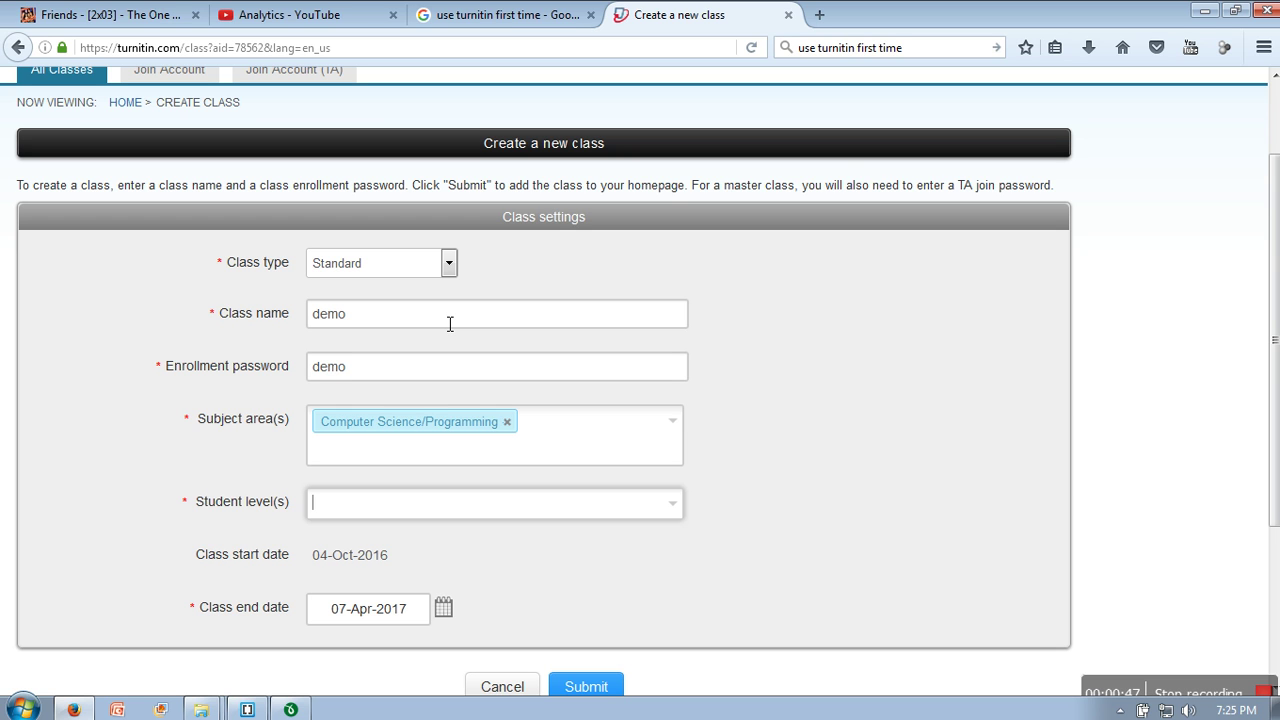
pyautogui.write('re')
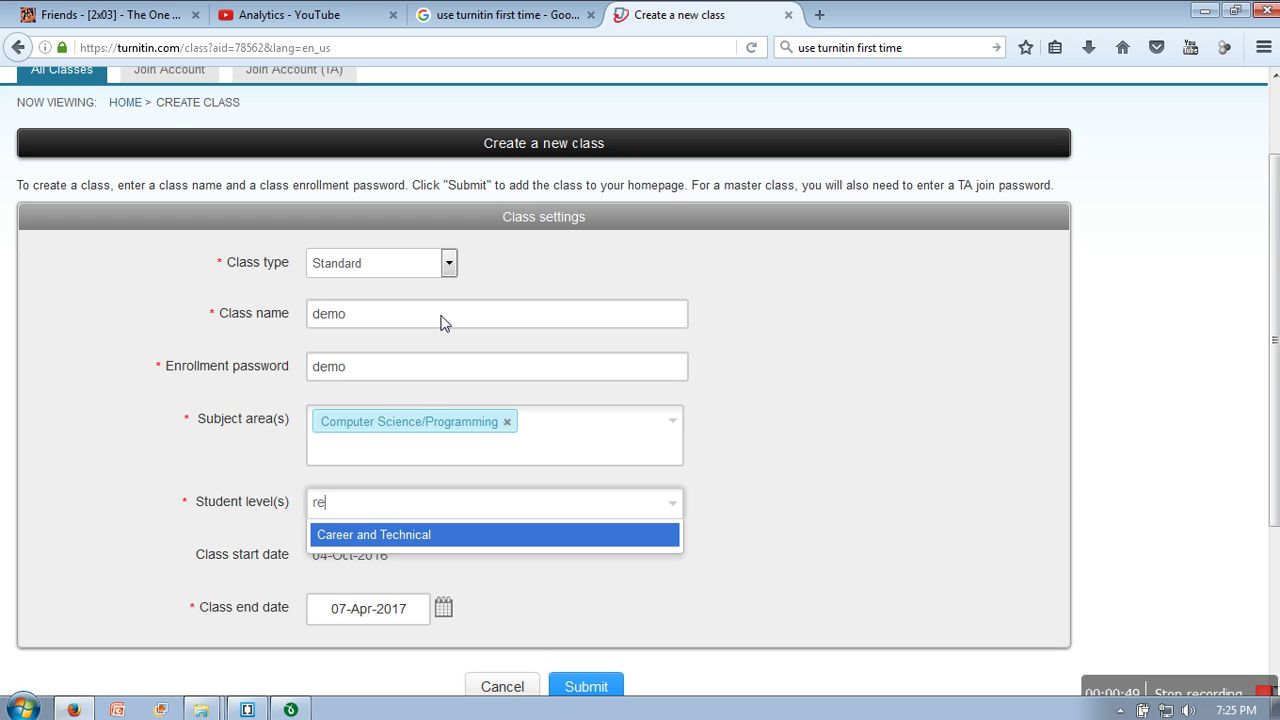
pyautogui.press('BackSpace')
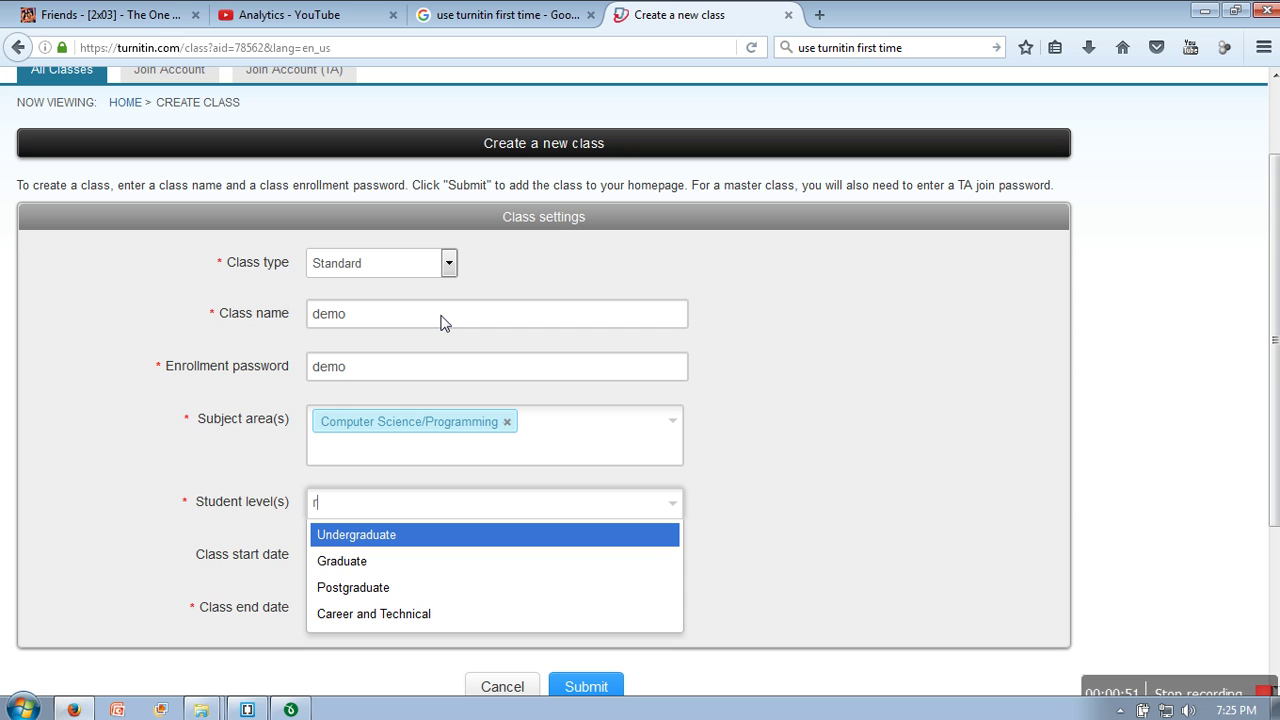
pyautogui.press('Down')
pyautogui.press('Return')
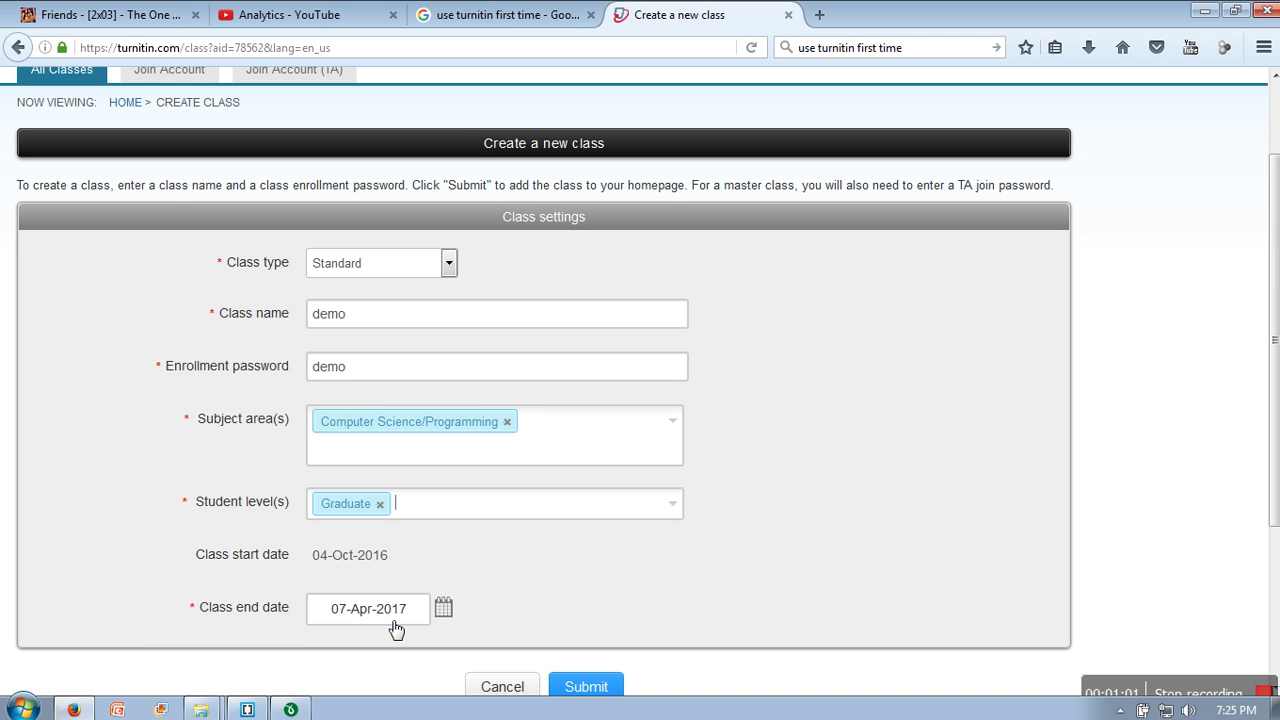
# Step: Submit the demo class, dismiss the confirmation, and open its class homepage
pyautogui.click(603, 686)
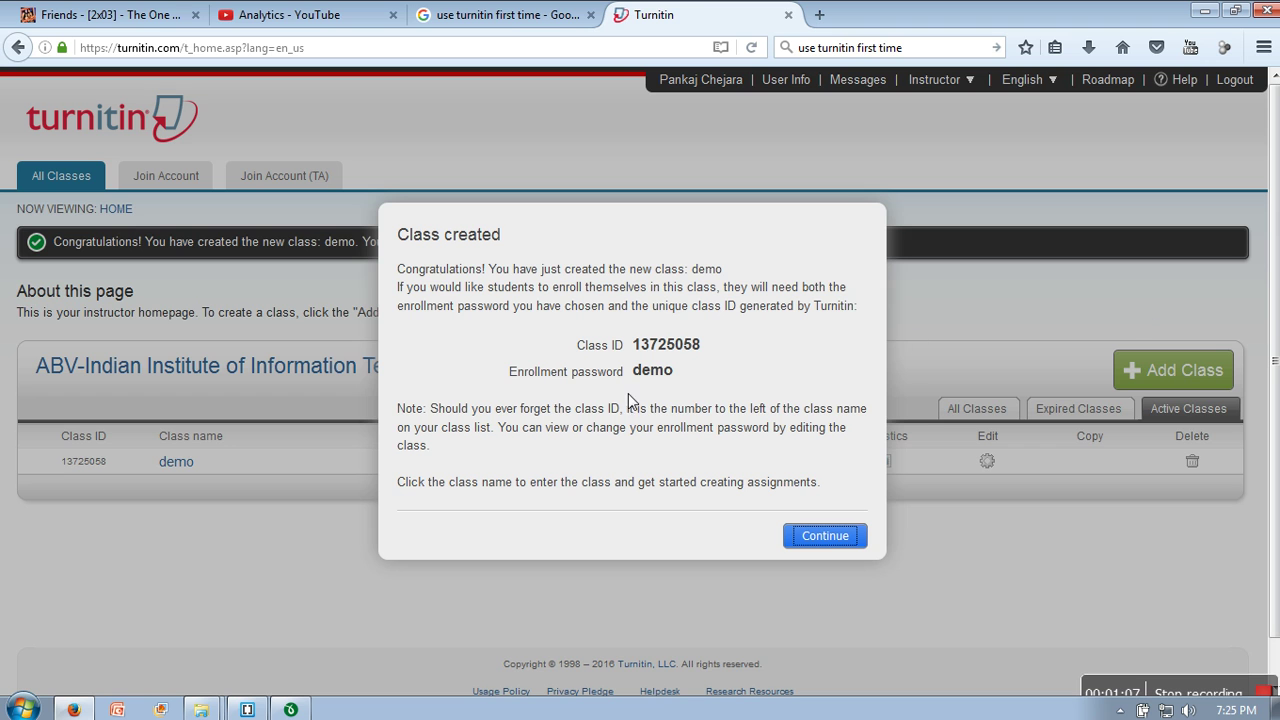
pyautogui.click(824, 537)
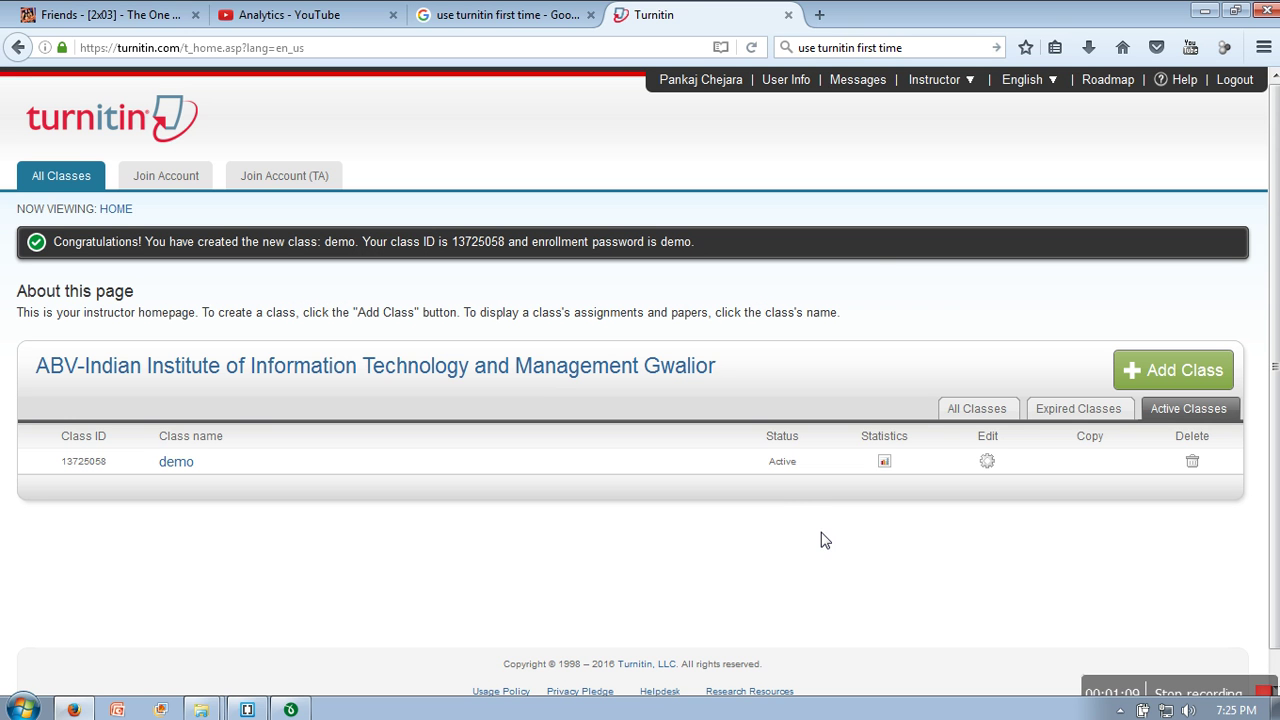
pyautogui.click(177, 465)
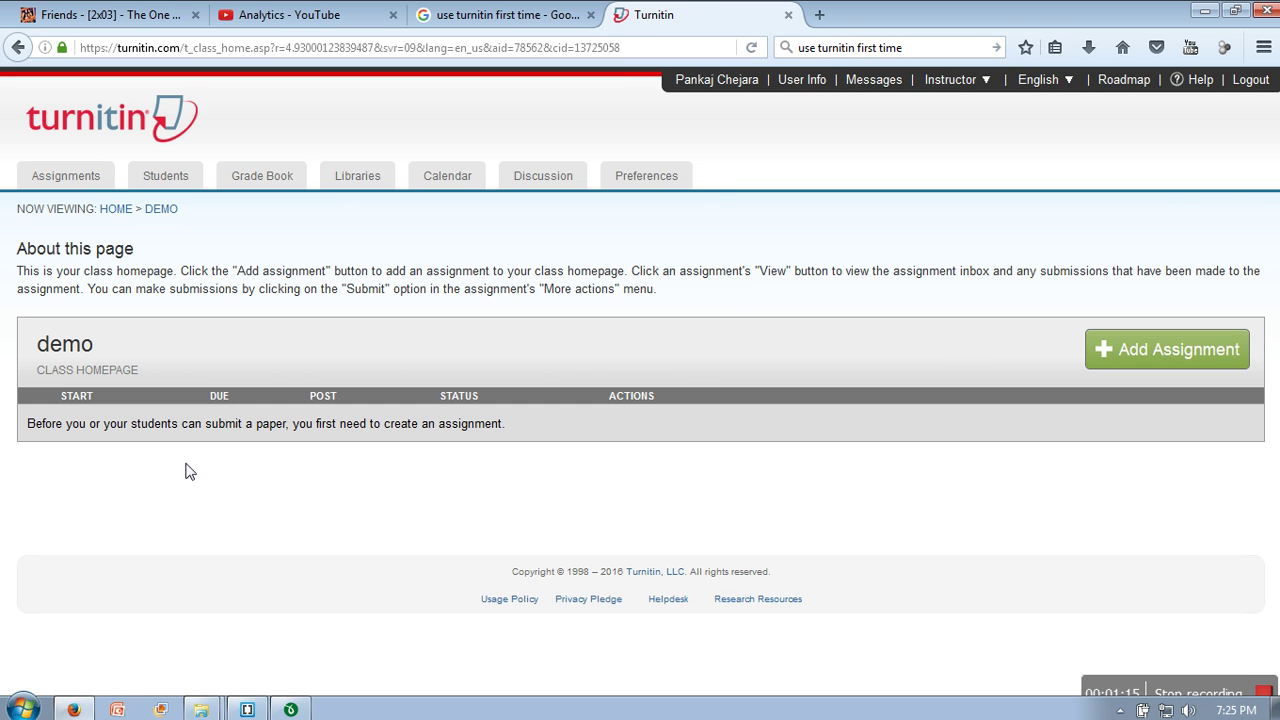
pyautogui.click(1152, 350)
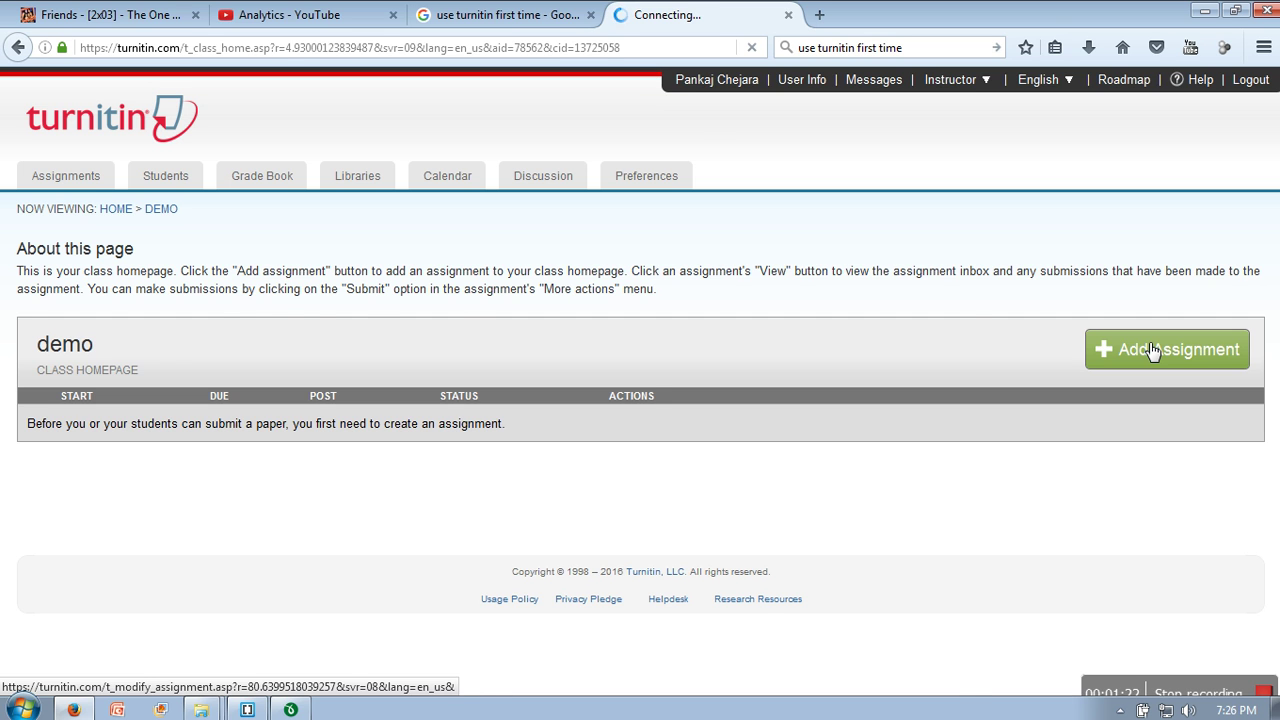
# Step: Create Assignment-1 worth 10 points that allows any file type
pyautogui.scroll(-3, 588, 408)
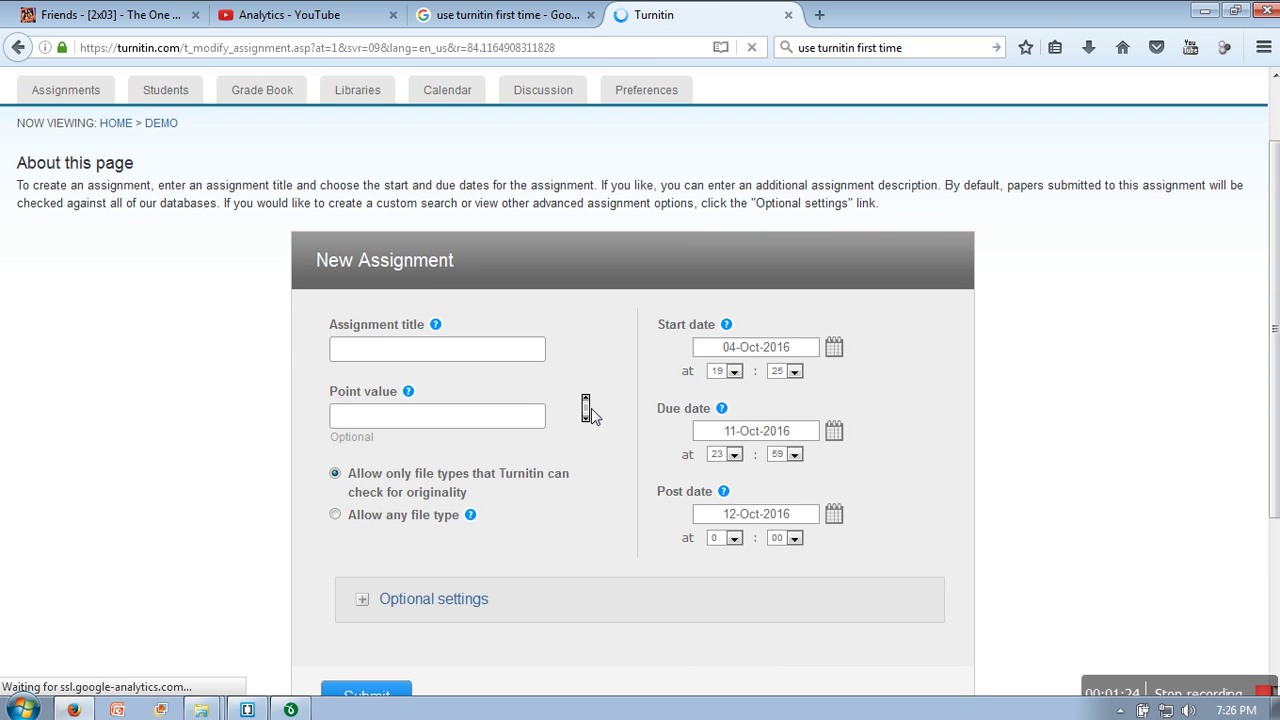
pyautogui.click(415, 312)
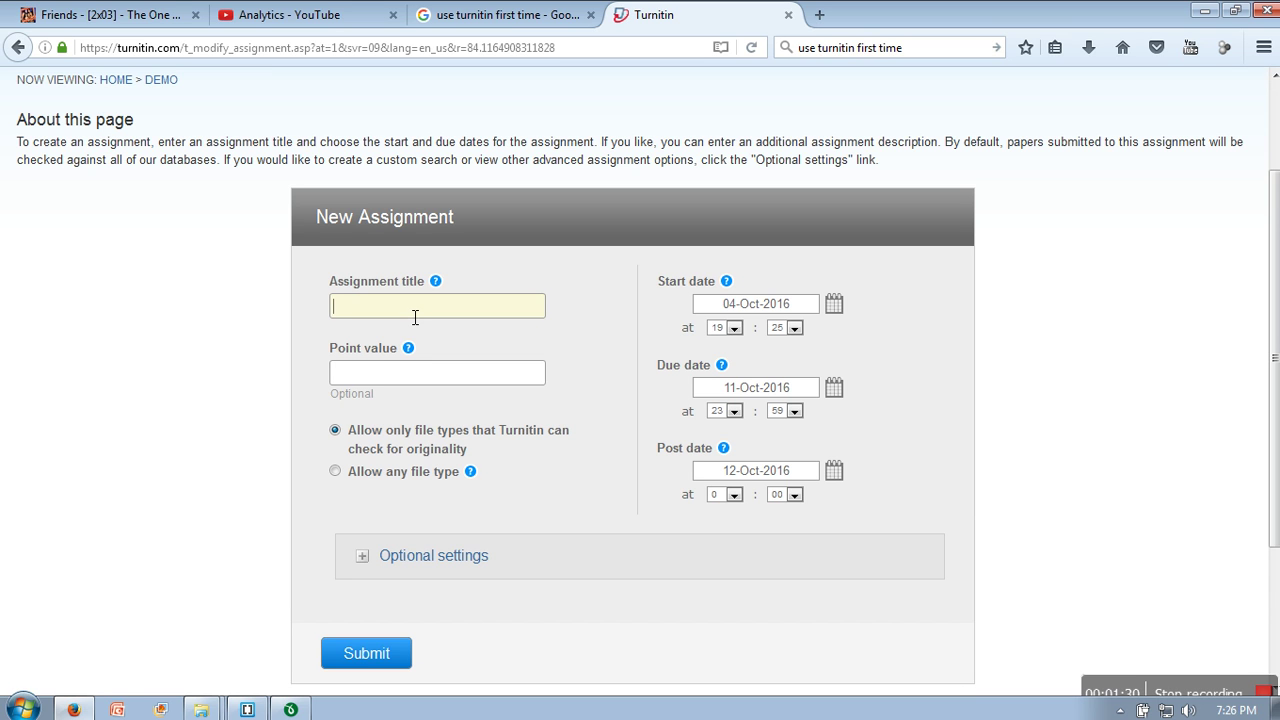
pyautogui.write('Assign')
pyautogui.write('ment-1')
pyautogui.press('Tab')
pyautogui.write('10')
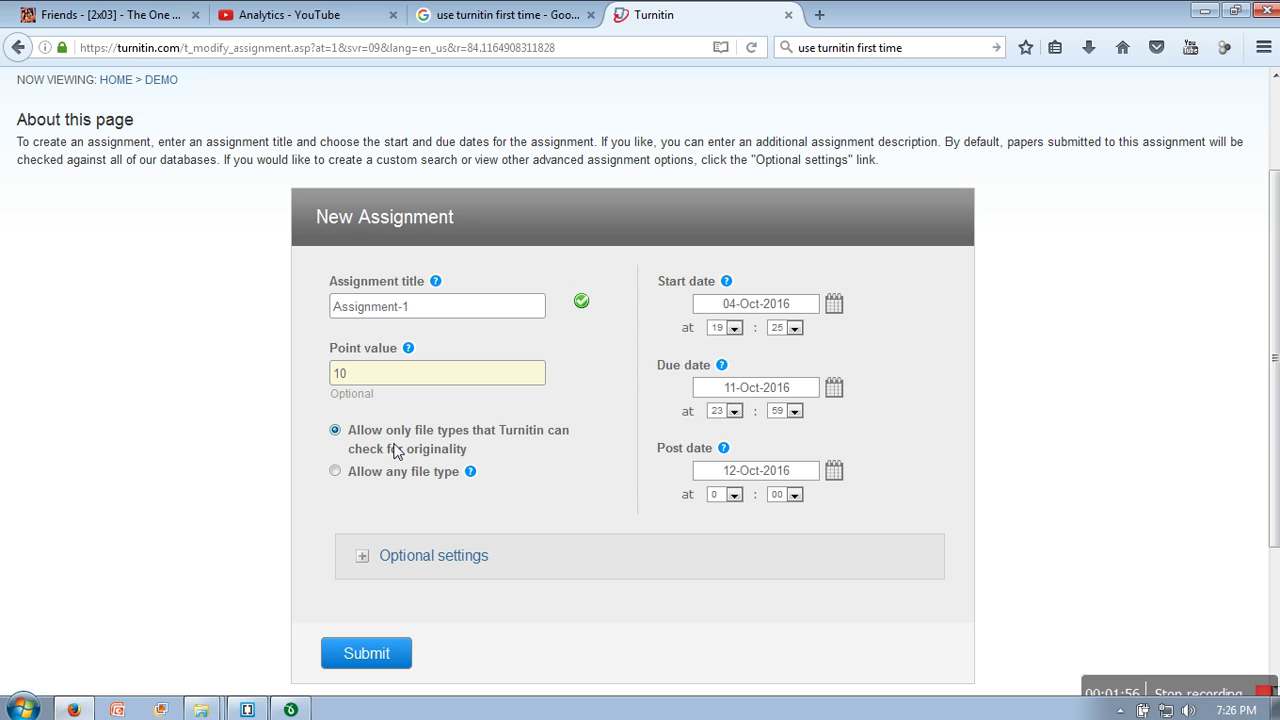
pyautogui.click(336, 471)
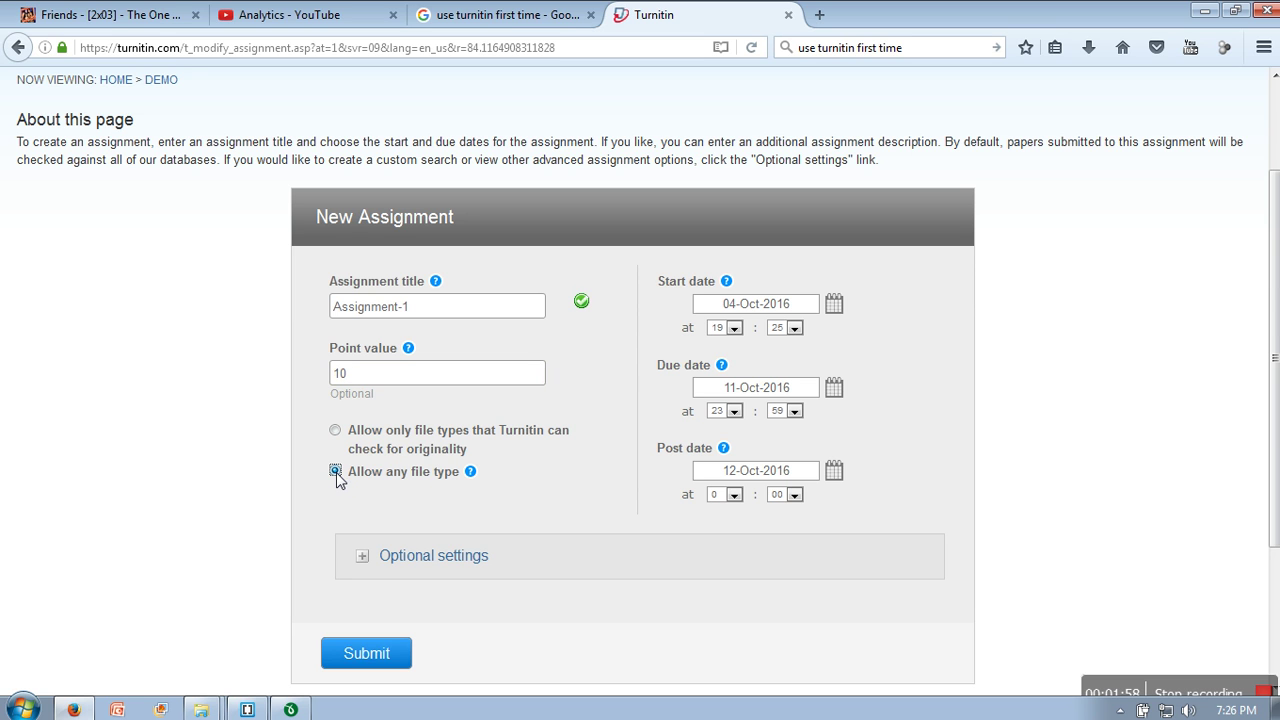
pyautogui.click(365, 654)
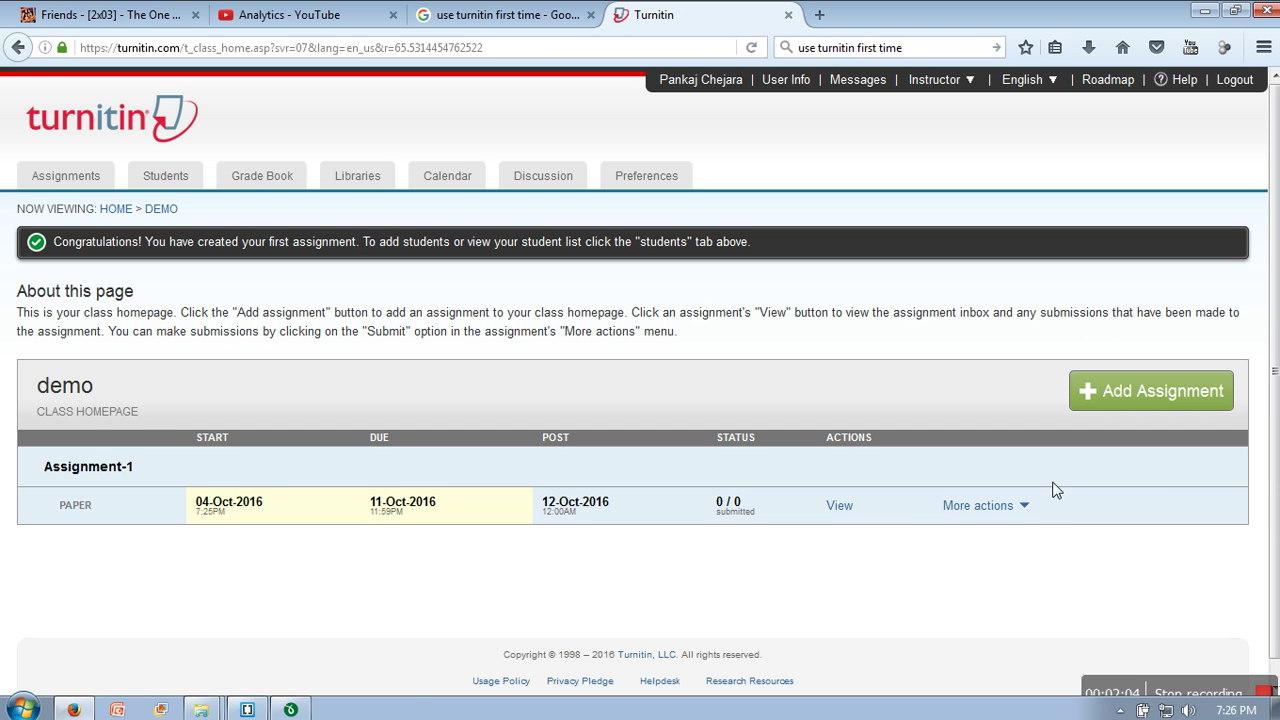
pyautogui.click(1026, 508)
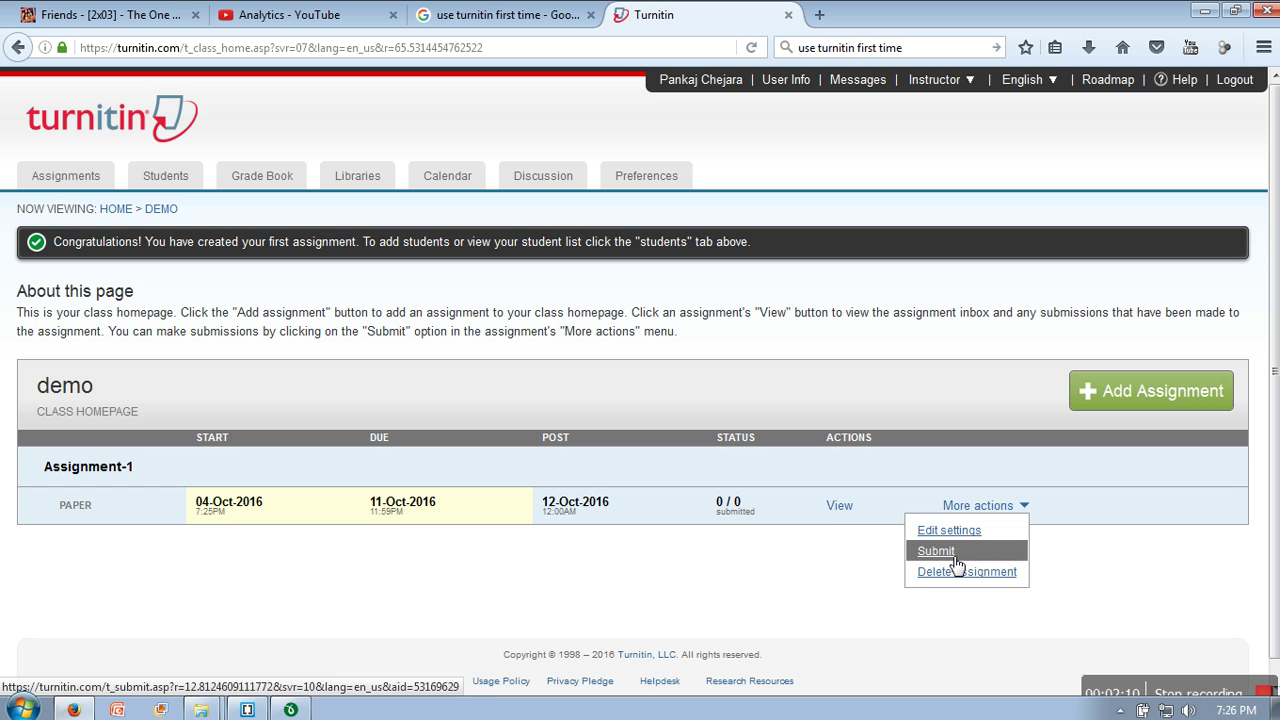
# Step: Open Assignment-1's single-file submission form and enter author name demo demo
pyautogui.click(929, 553)
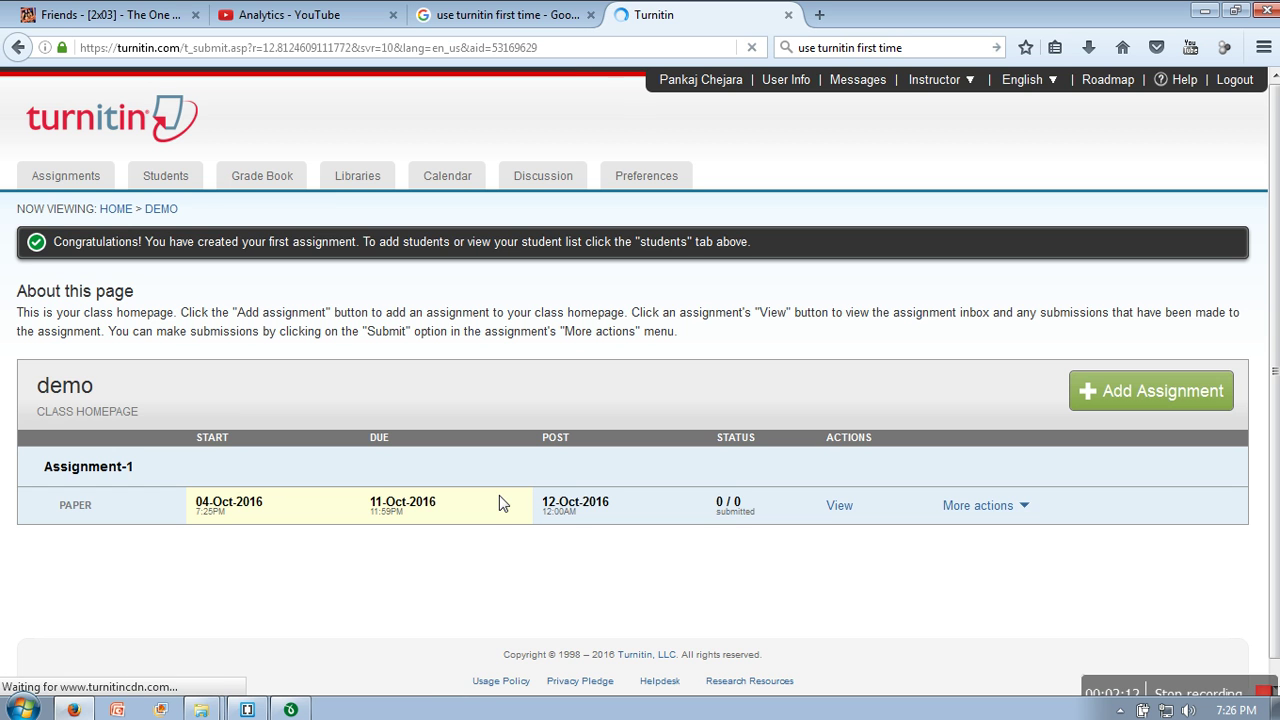
pyautogui.scroll(-3, 466, 428)
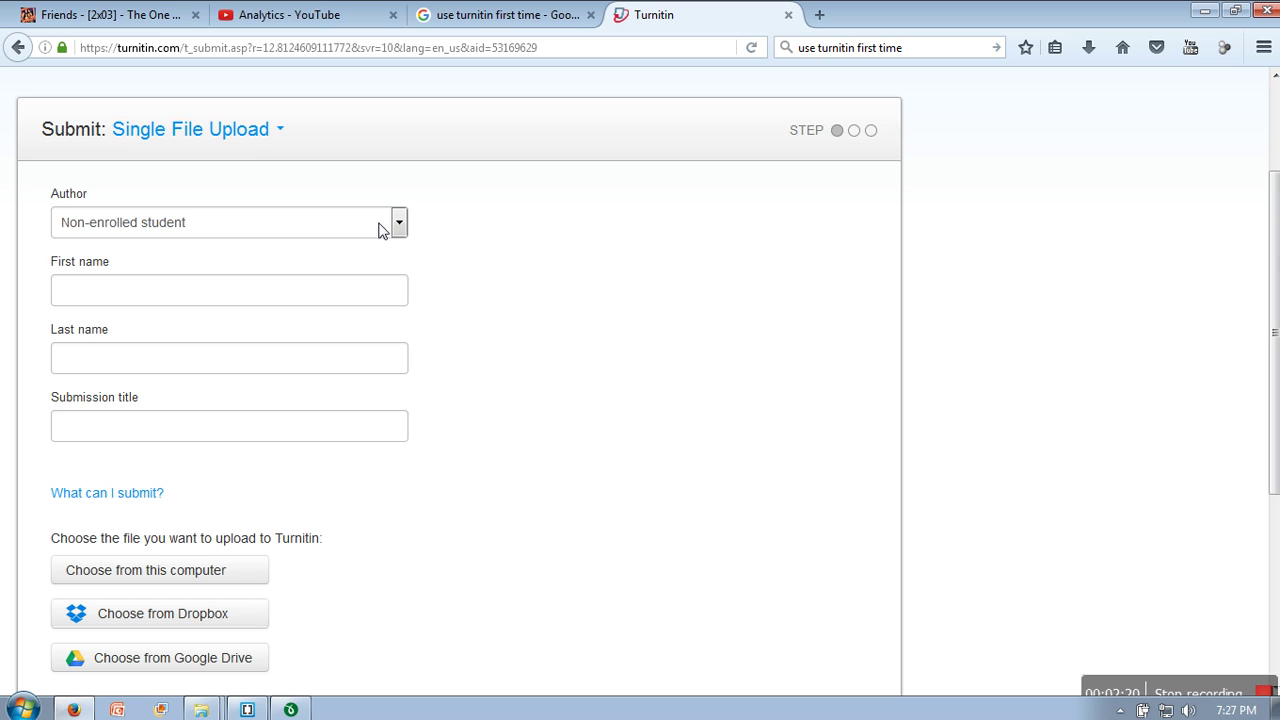
pyautogui.click(199, 306)
pyautogui.write('dem')
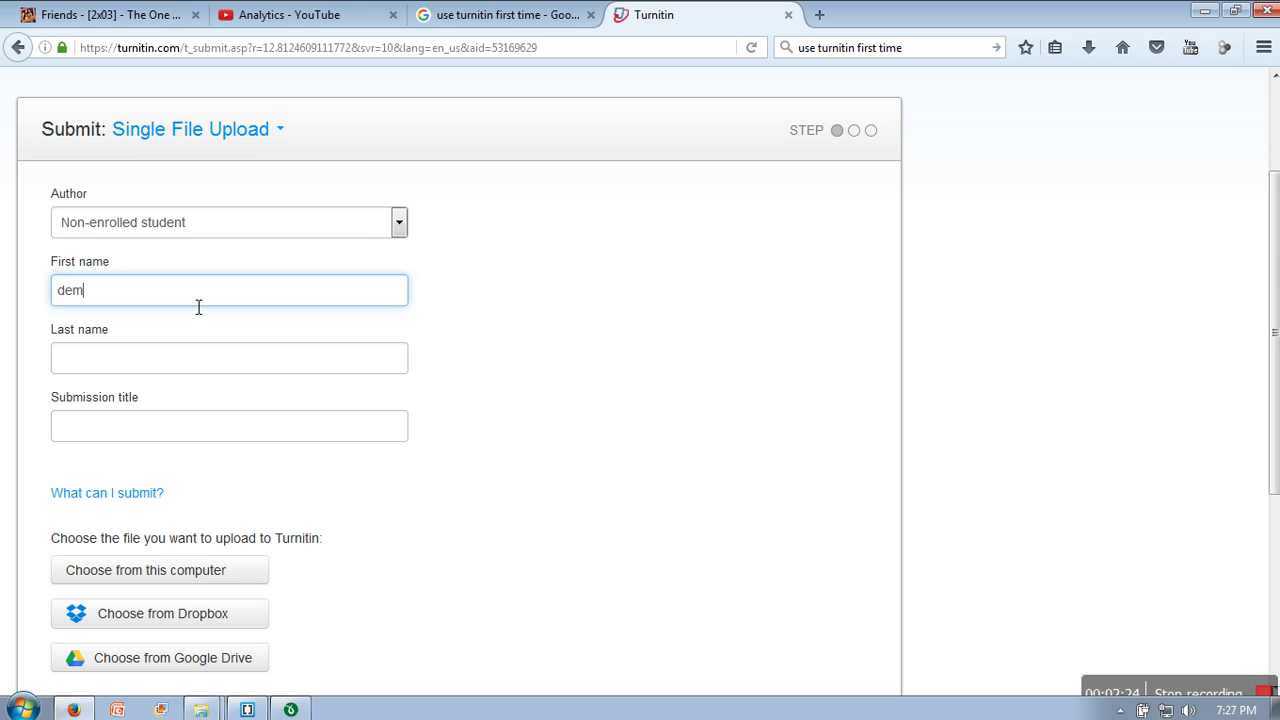
pyautogui.write('o')
pyautogui.press('Tab')
pyautogui.write('dme')
pyautogui.press('BackSpace')
pyautogui.press('BackSpace')
pyautogui.write('emo')
# Step: Title the submission 'first file' and browse this computer for the paper
pyautogui.press('Tab')
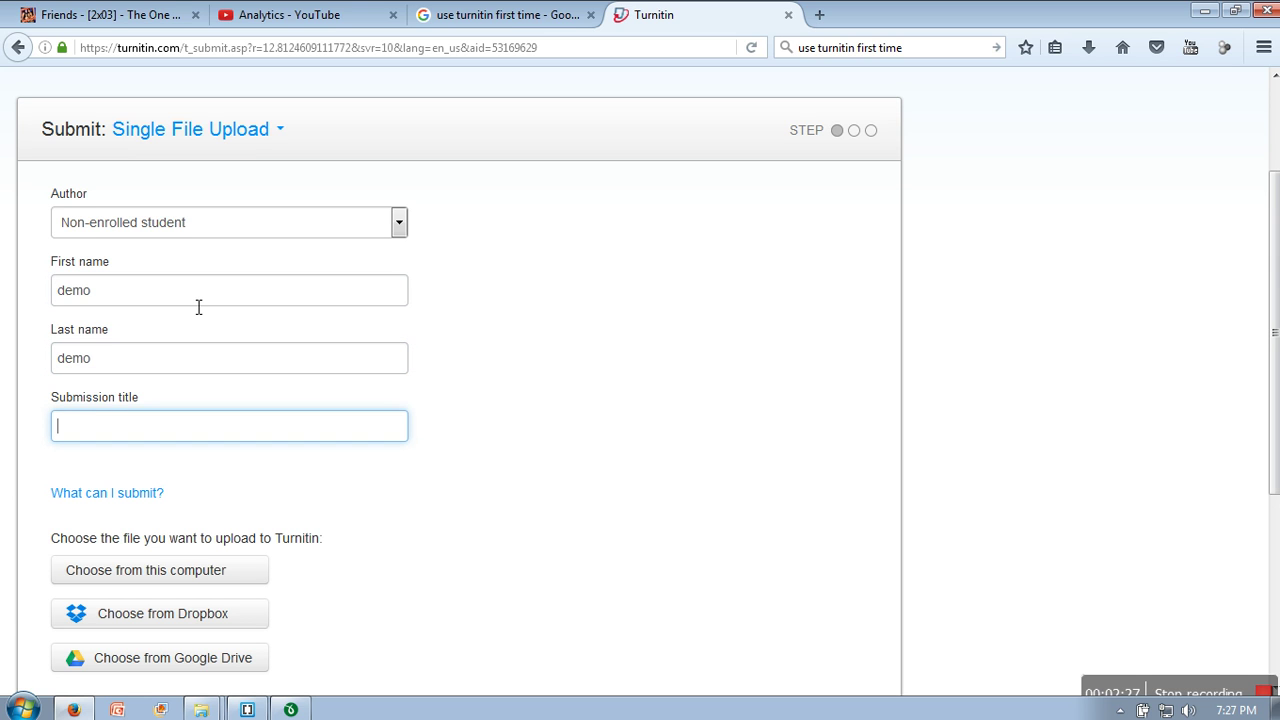
pyautogui.write('dem')
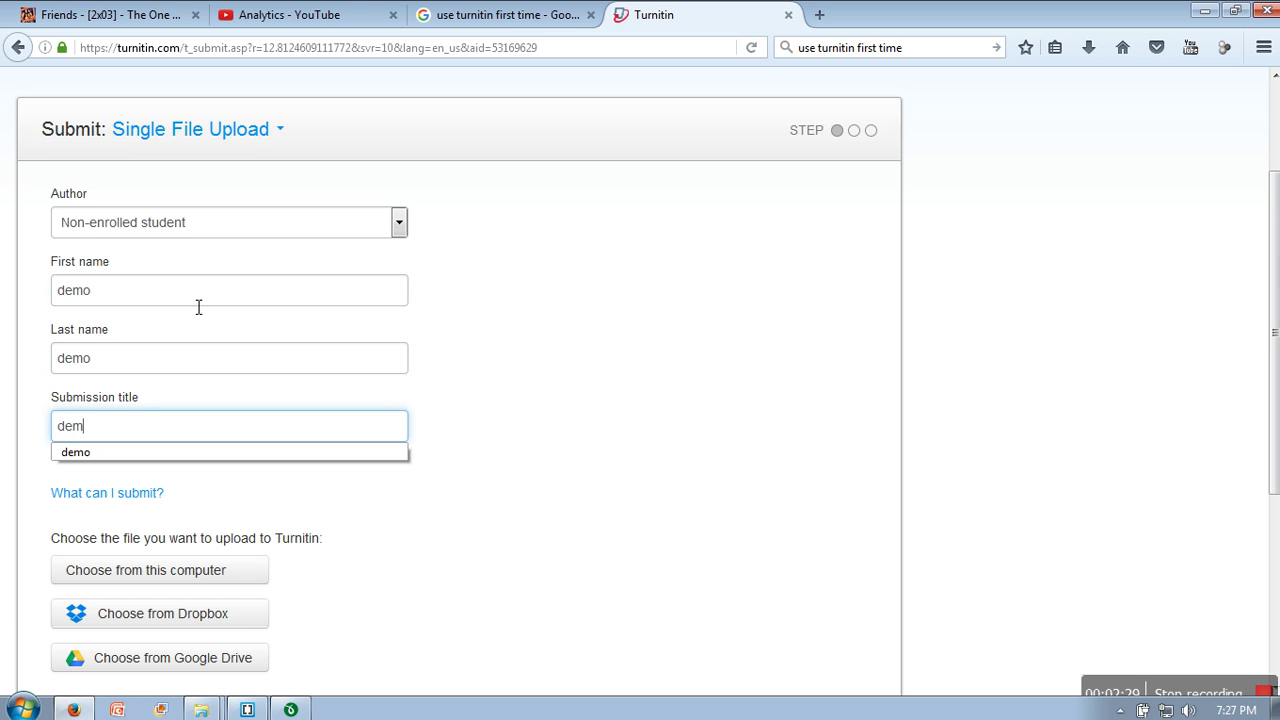
pyautogui.press('BackSpace')
pyautogui.press('BackSpace')
pyautogui.press('BackSpace')
pyautogui.write('first')
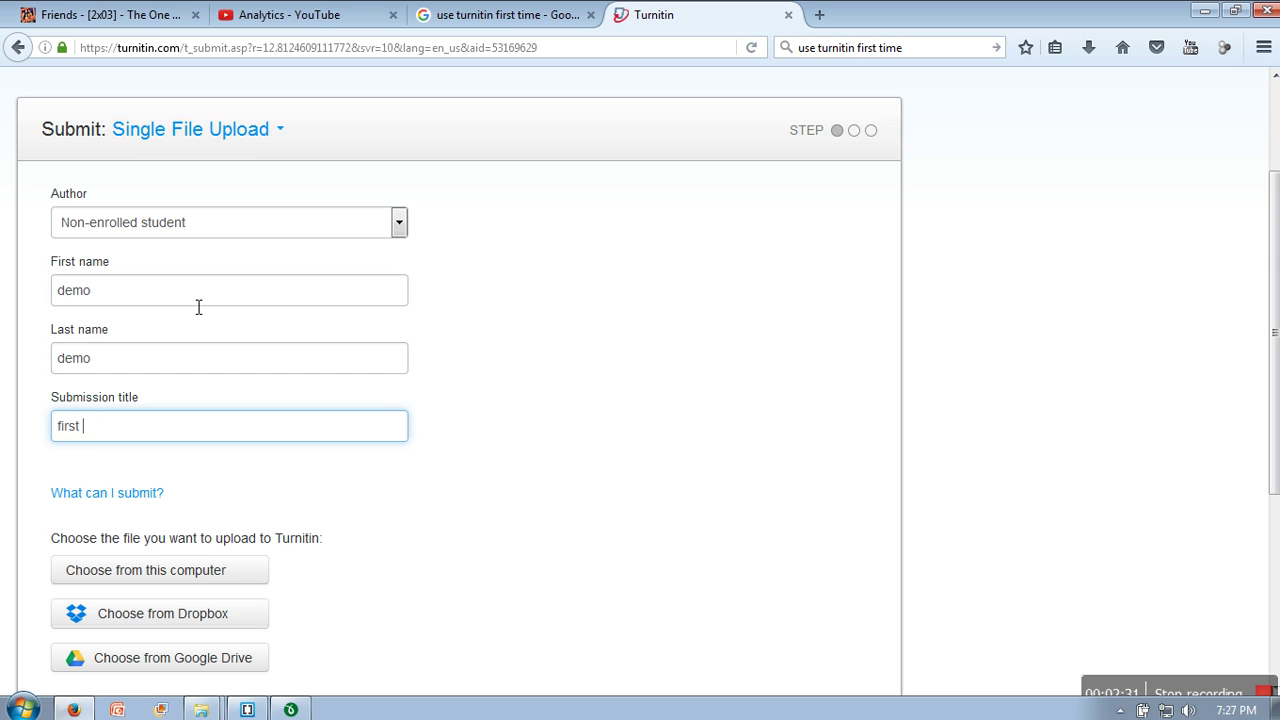
pyautogui.write('file')
pyautogui.scroll(-2, 501, 526)
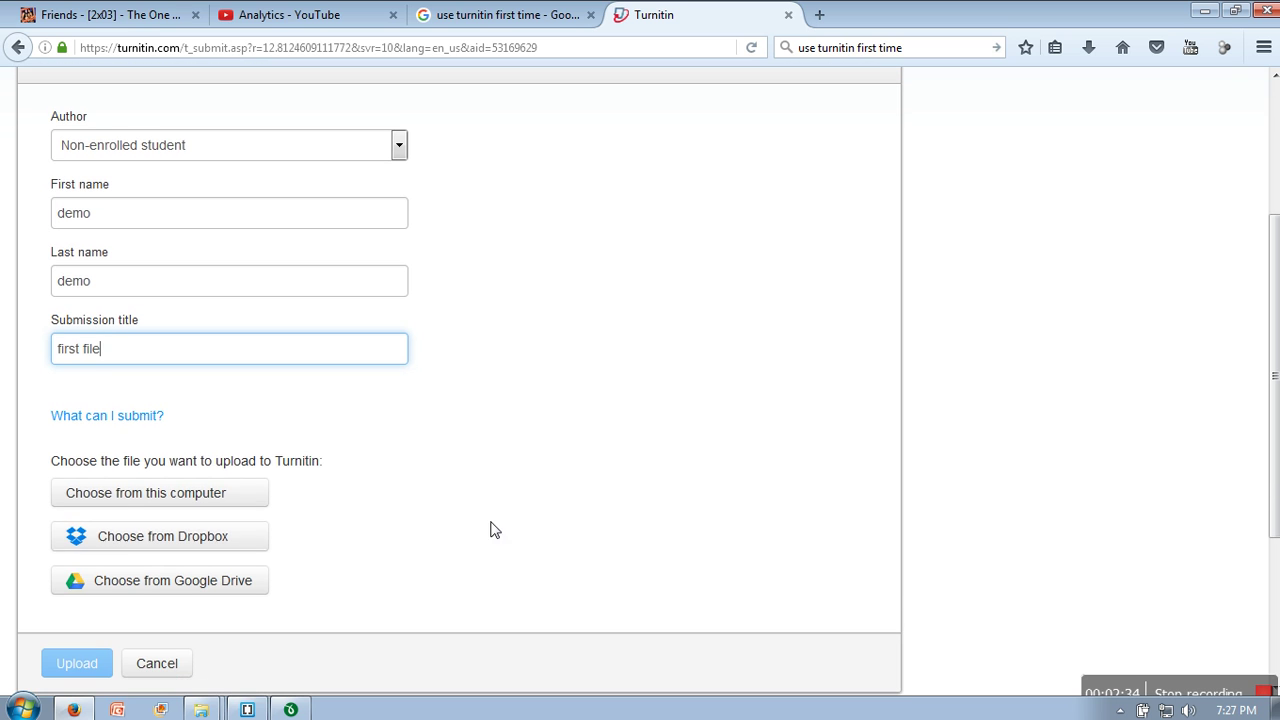
pyautogui.click(143, 495)
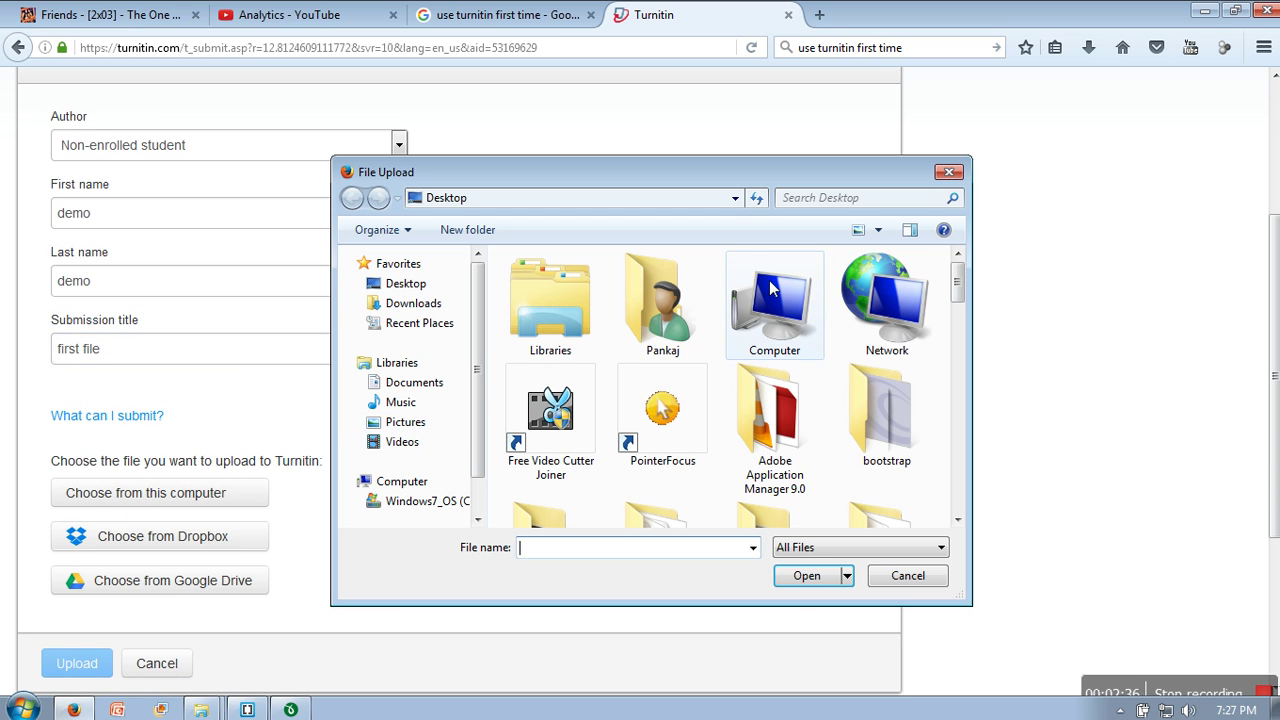
# Step: Attach Interest-Based Personalized Search.pdf from the File Upload dialog
pyautogui.moveTo(957, 282); pyautogui.dragTo(950, 398)
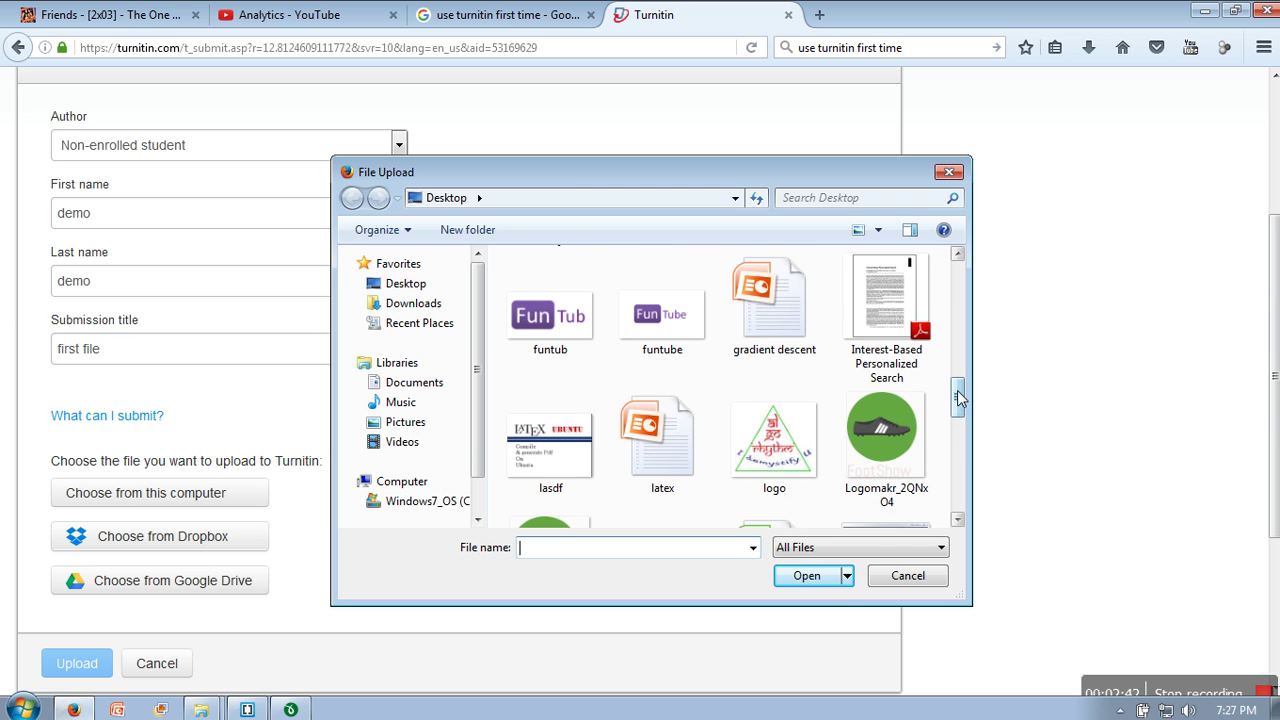
pyautogui.moveTo(950, 398); pyautogui.dragTo(965, 470)
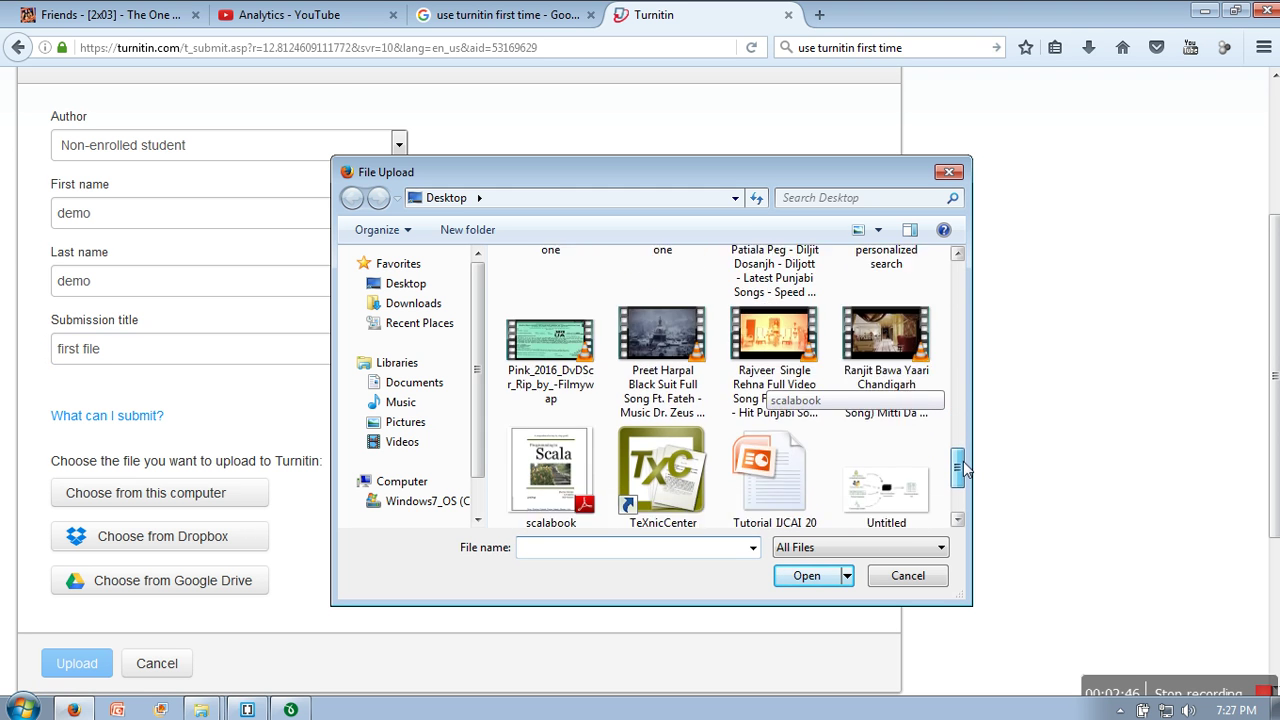
pyautogui.moveTo(965, 470)
pyautogui.mouseDown()
pyautogui.moveTo(972, 354)
pyautogui.moveTo(960, 380)
pyautogui.mouseUp()
pyautogui.click(910, 450)
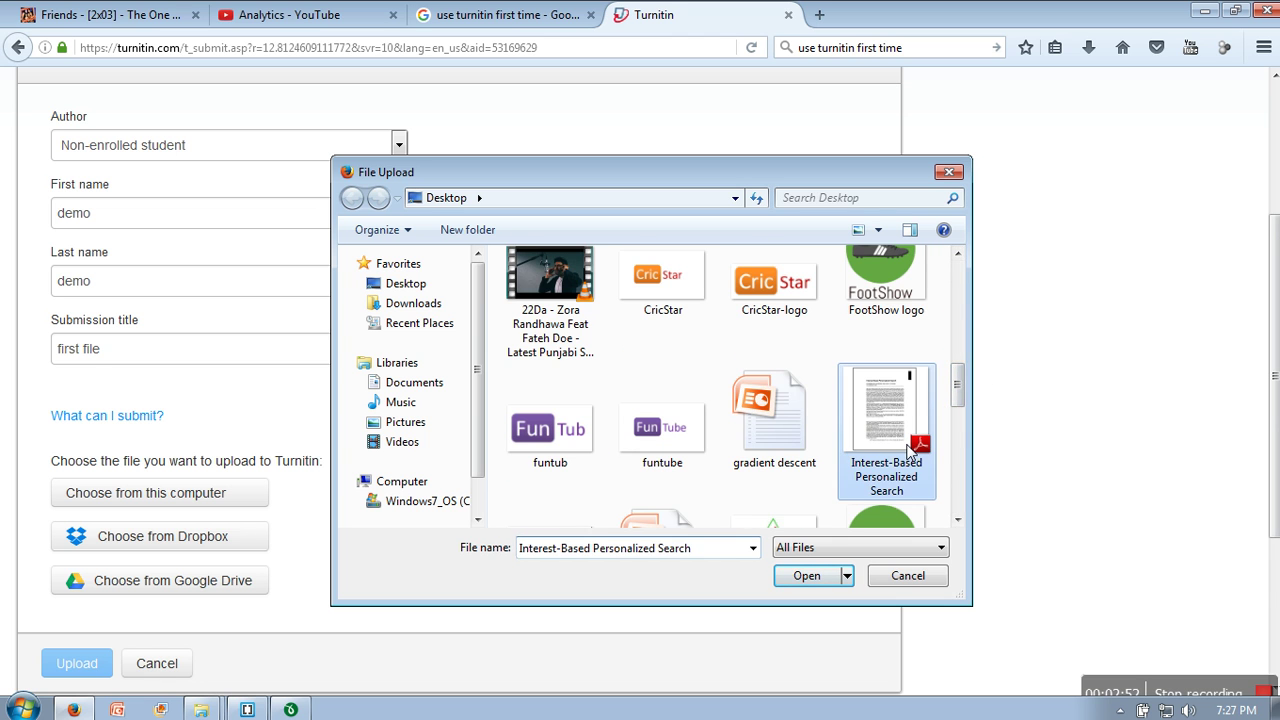
pyautogui.doubleClick(910, 450)
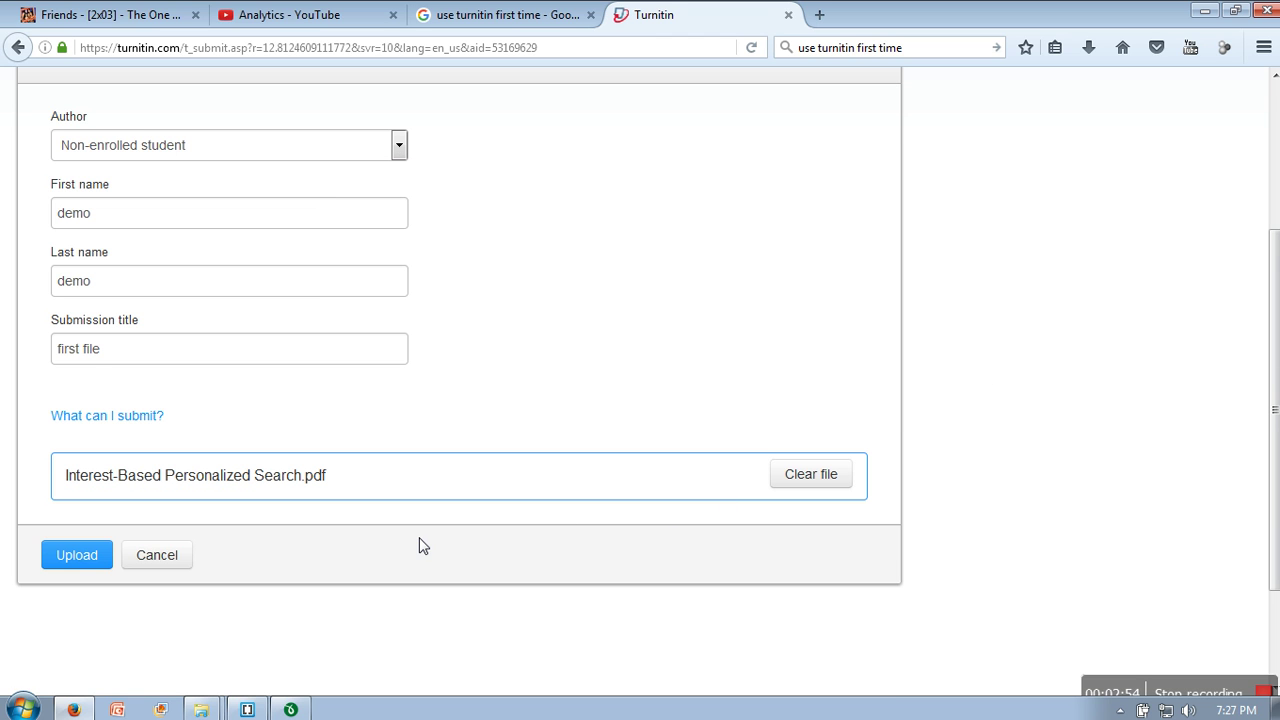
pyautogui.click(96, 555)
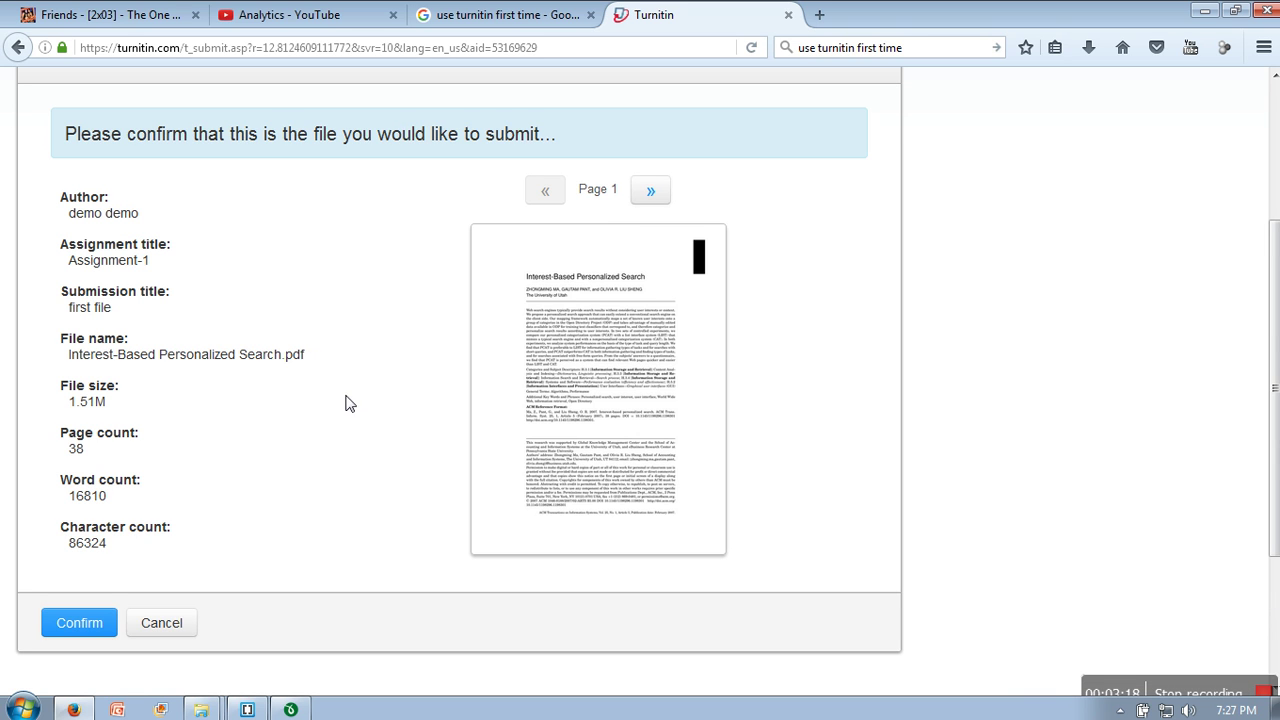
pyautogui.click(80, 623)
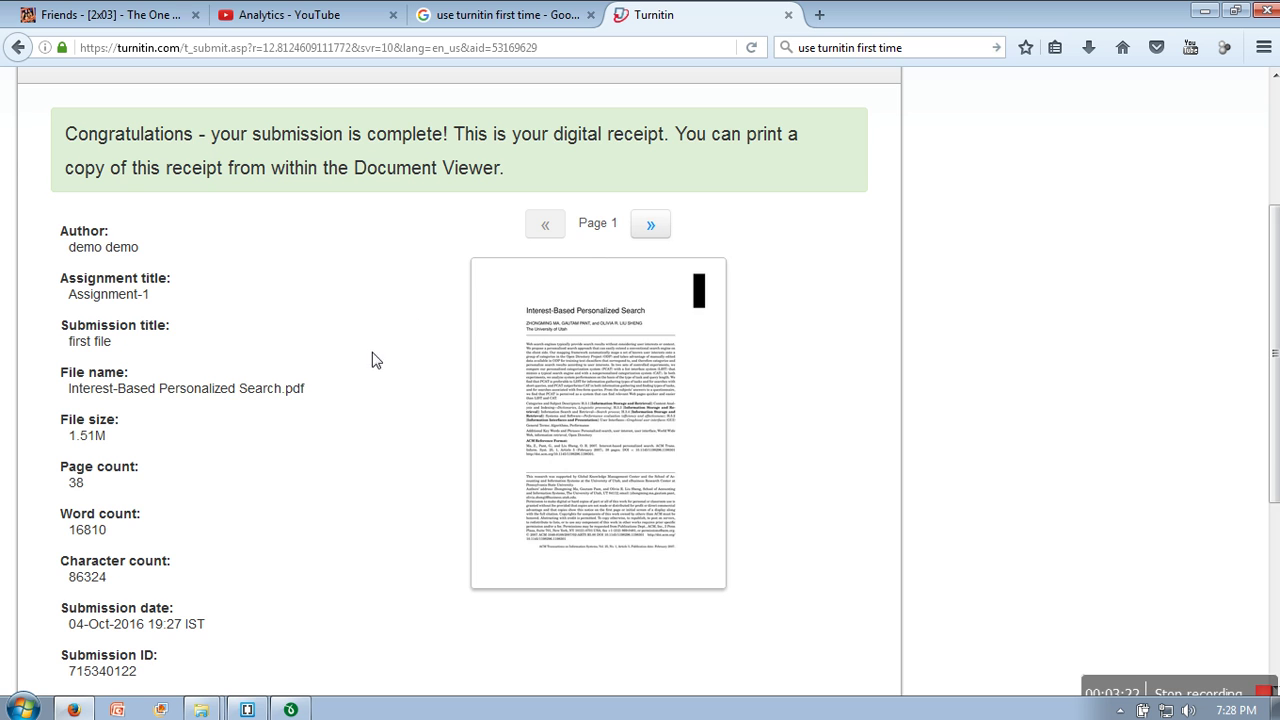
pyautogui.scroll(-5, 340, 372)
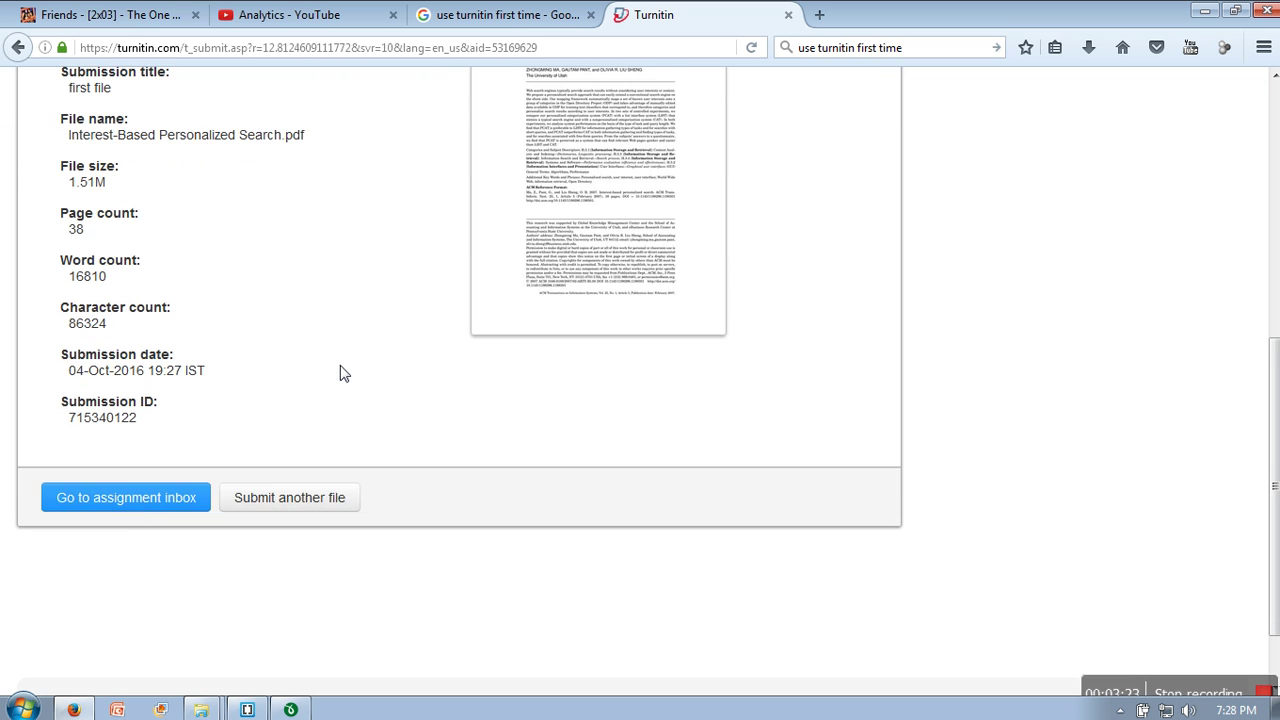
# Step: Open the Assignment-1 inbox, select Demo Demo's first file, and check its download options
pyautogui.click(160, 505)
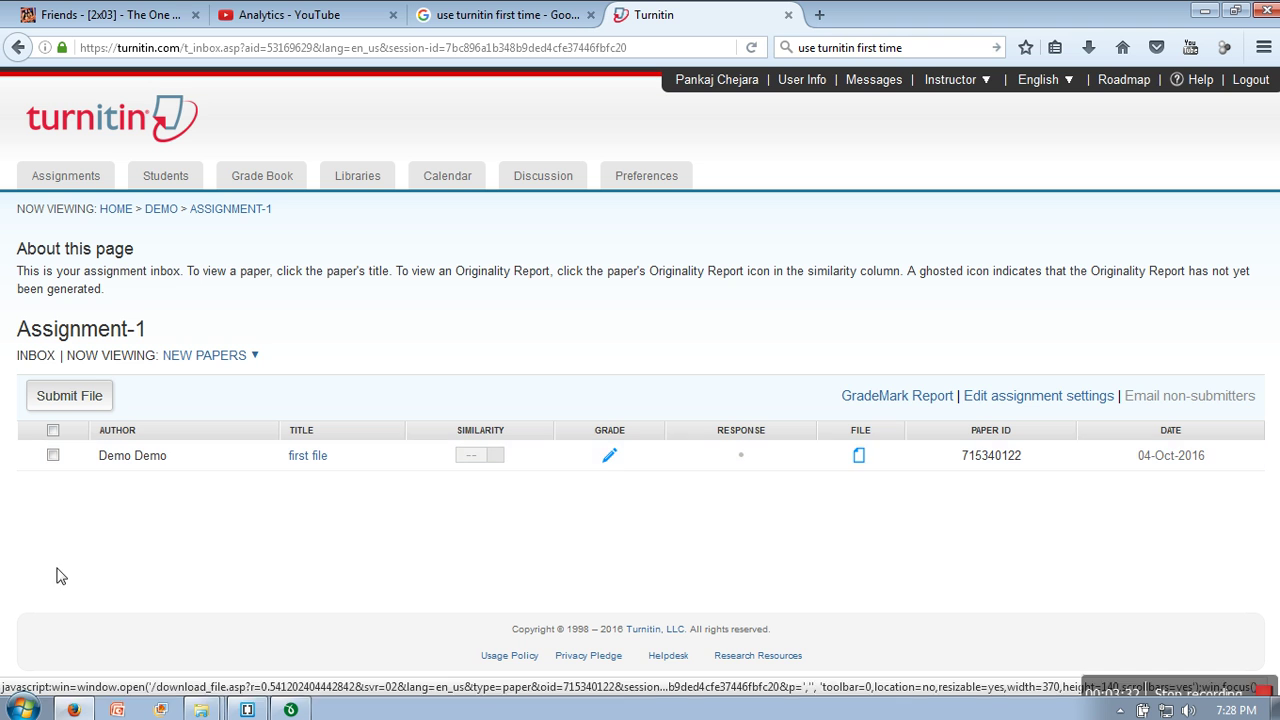
pyautogui.click(53, 455)
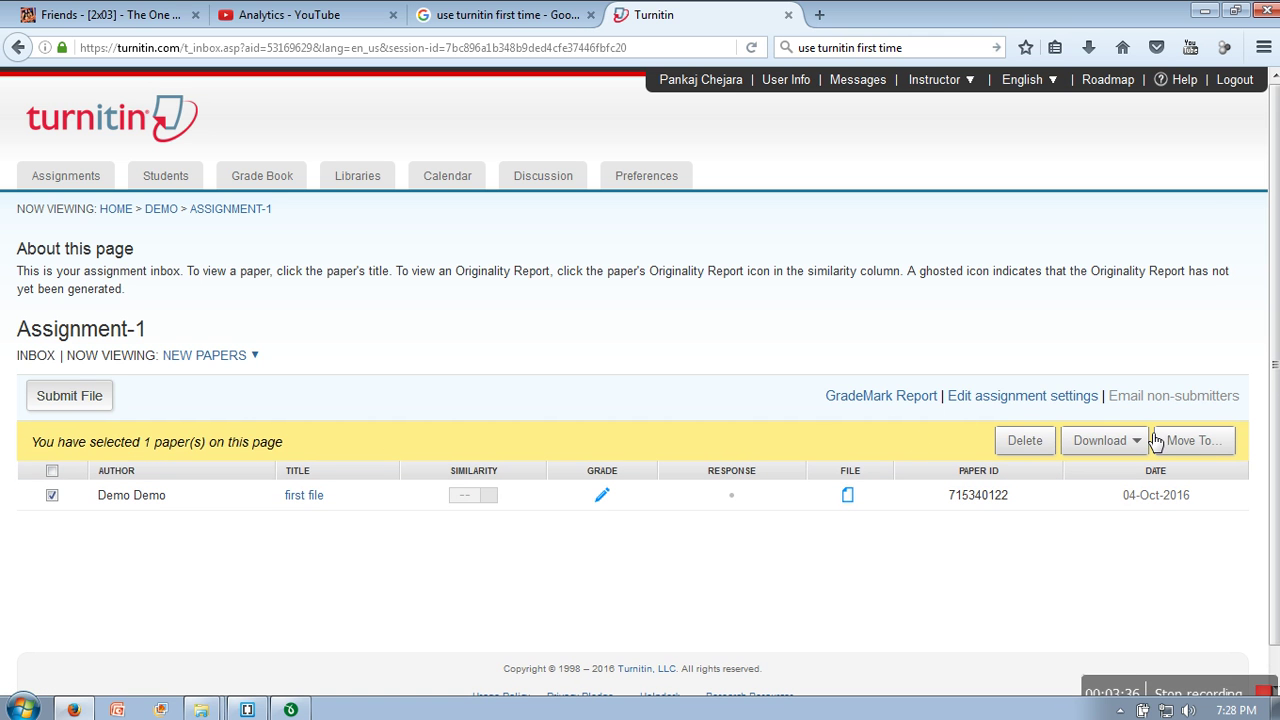
pyautogui.click(1147, 446)
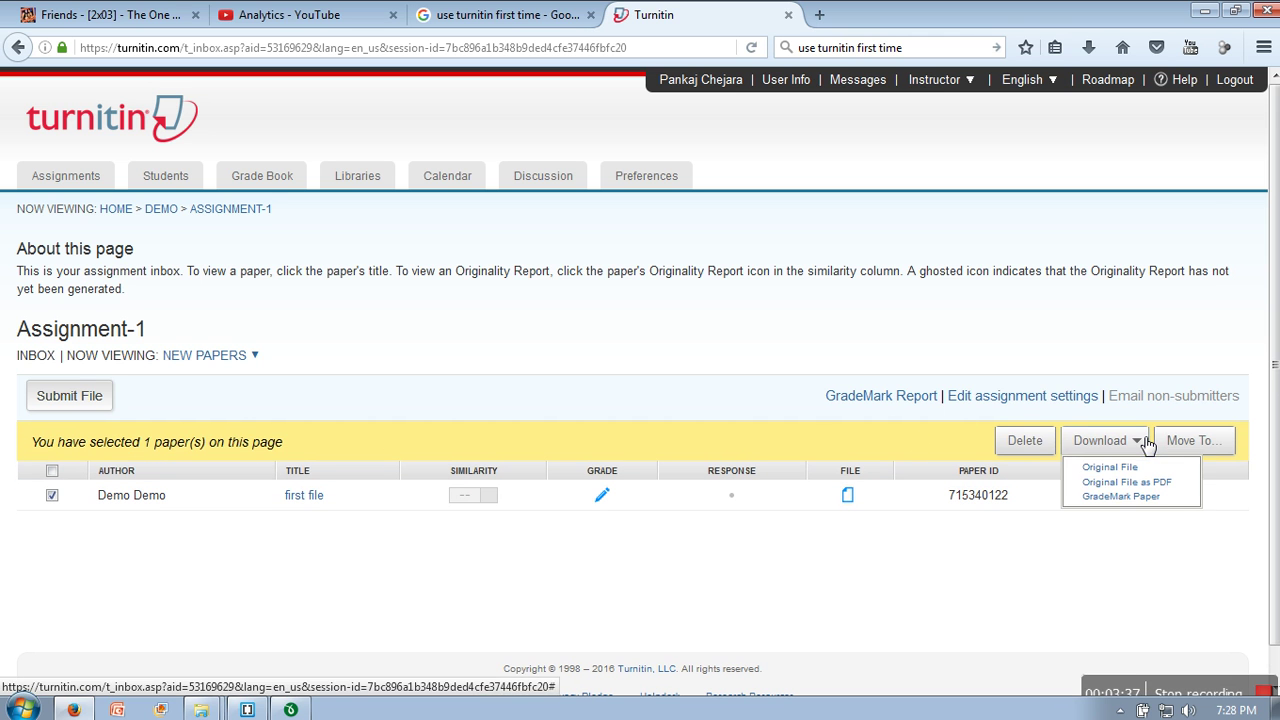
pyautogui.click(954, 594)
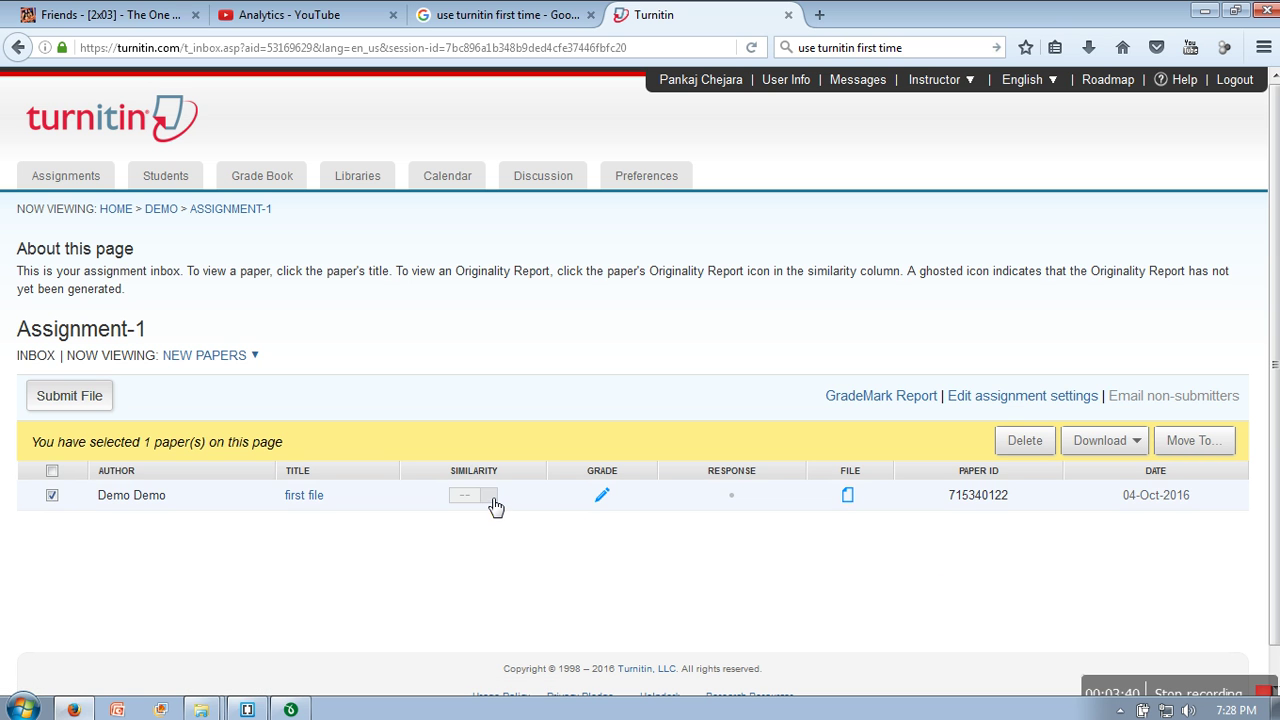
# Step: Try first file's similarity report and dismiss the not-yet-available notice
pyautogui.click(492, 500)
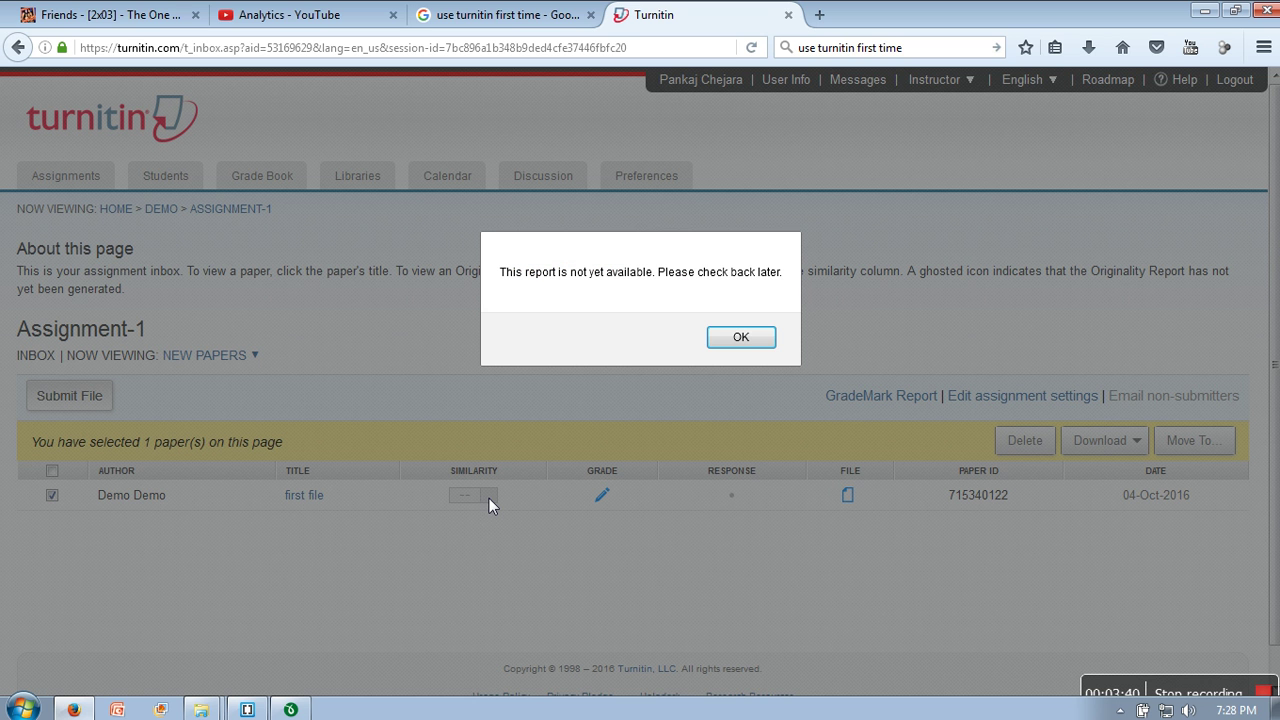
pyautogui.click(741, 338)
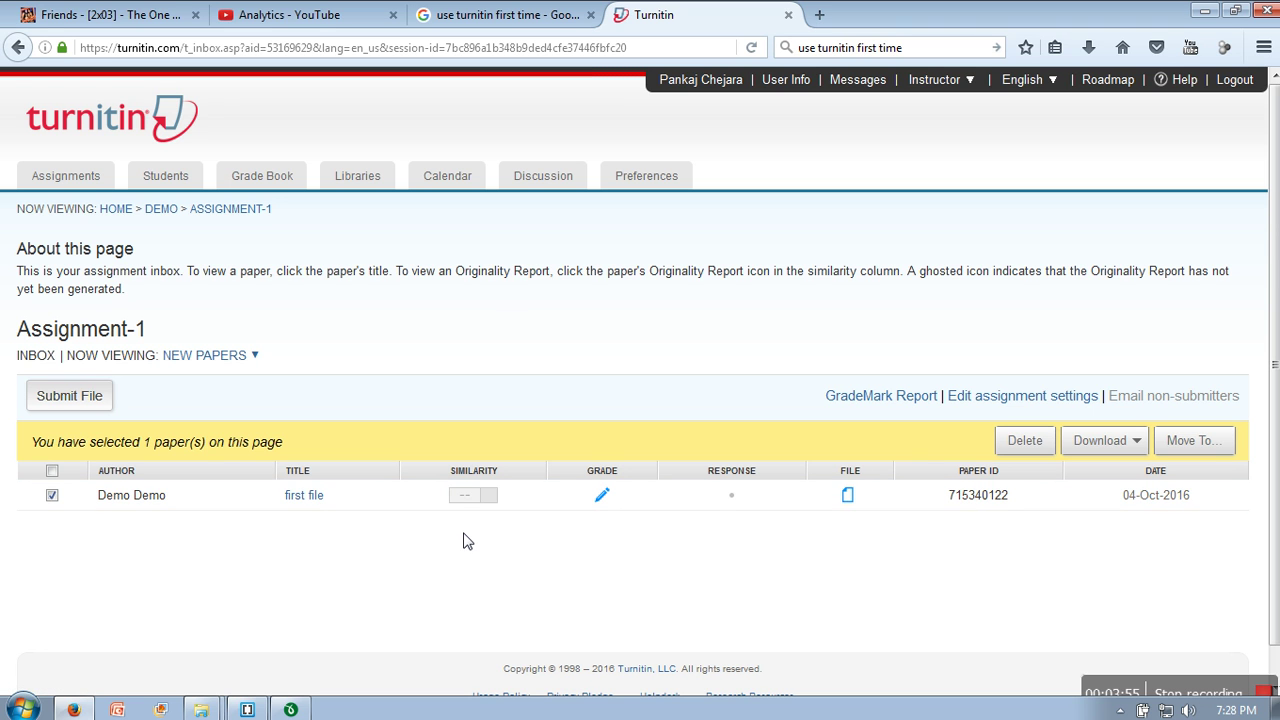
pyautogui.scroll(-1, 378, 415)
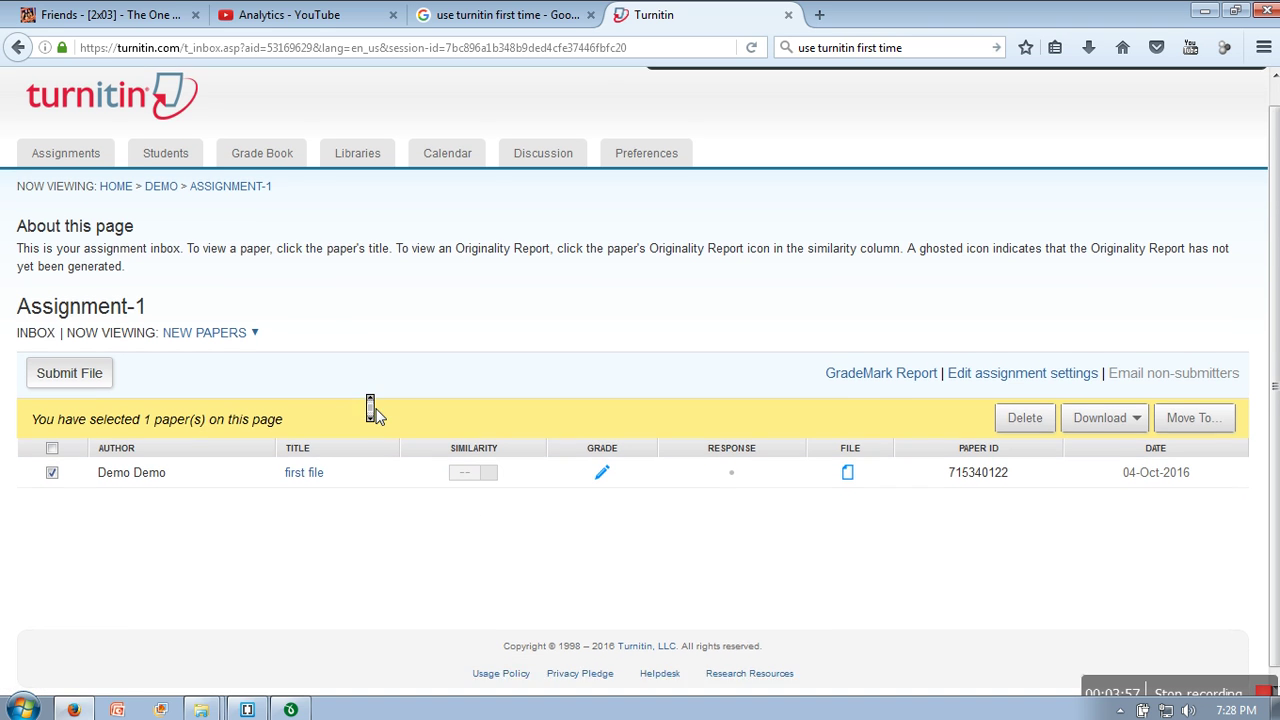
pyautogui.scroll(-1, 375, 415)
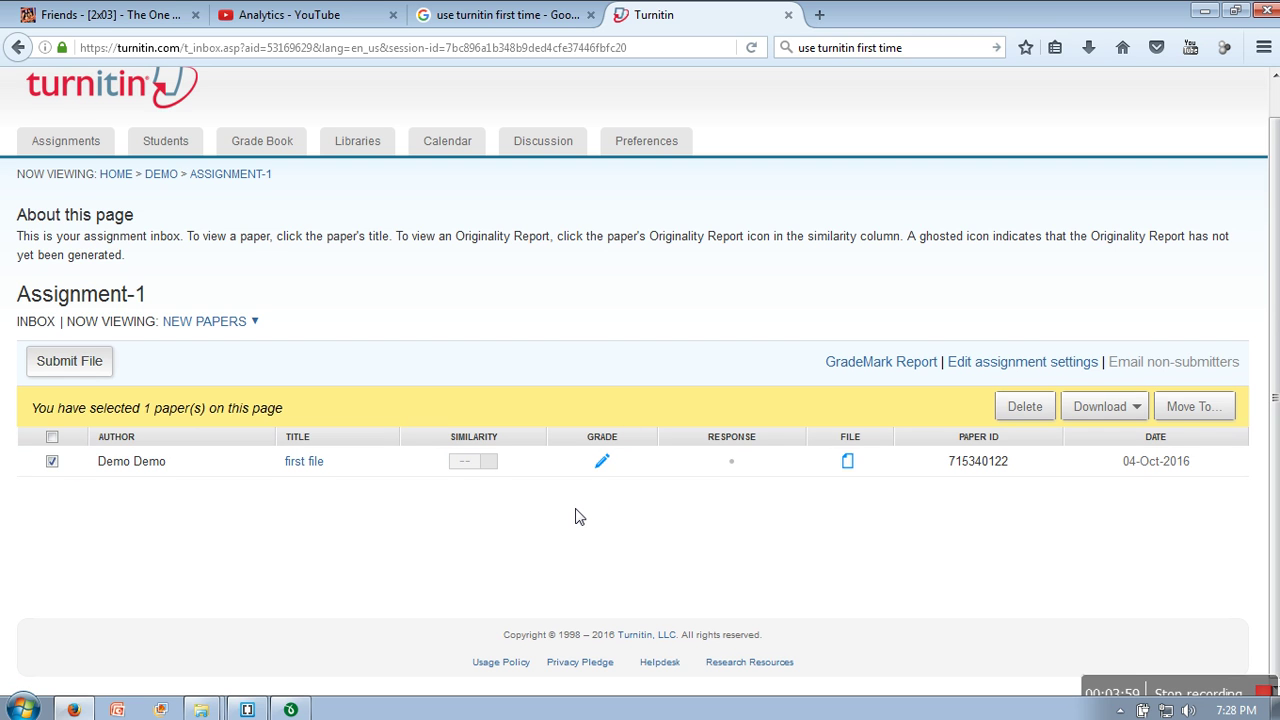